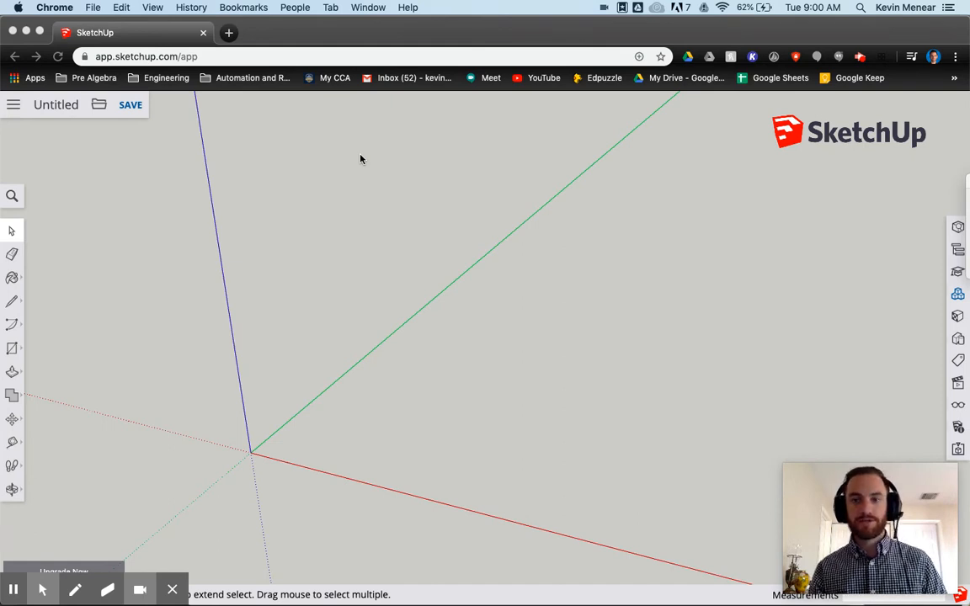
# - Search the 3D Warehouse component library for "desk"
pyautogui.click(958, 295)
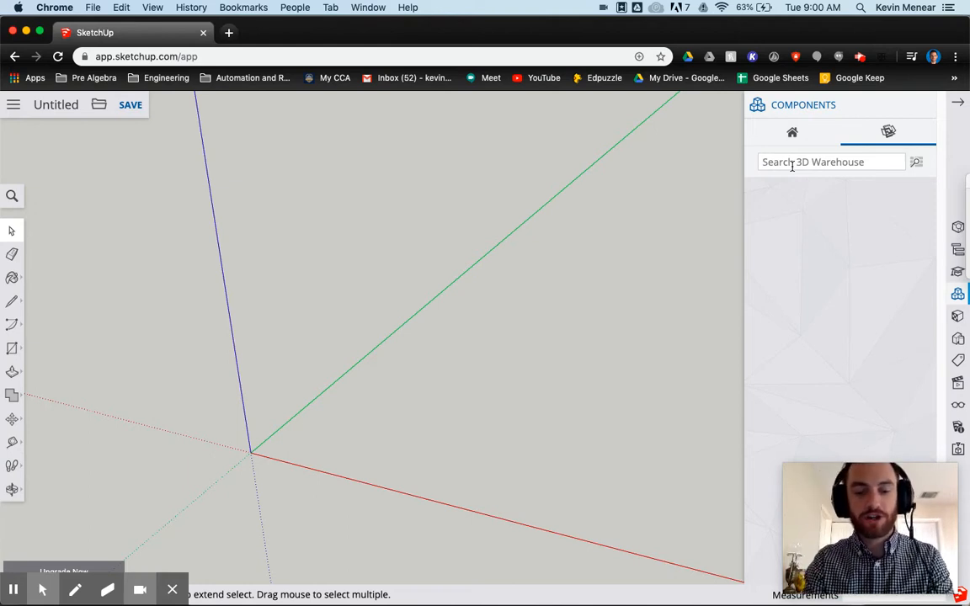
pyautogui.write('desk')
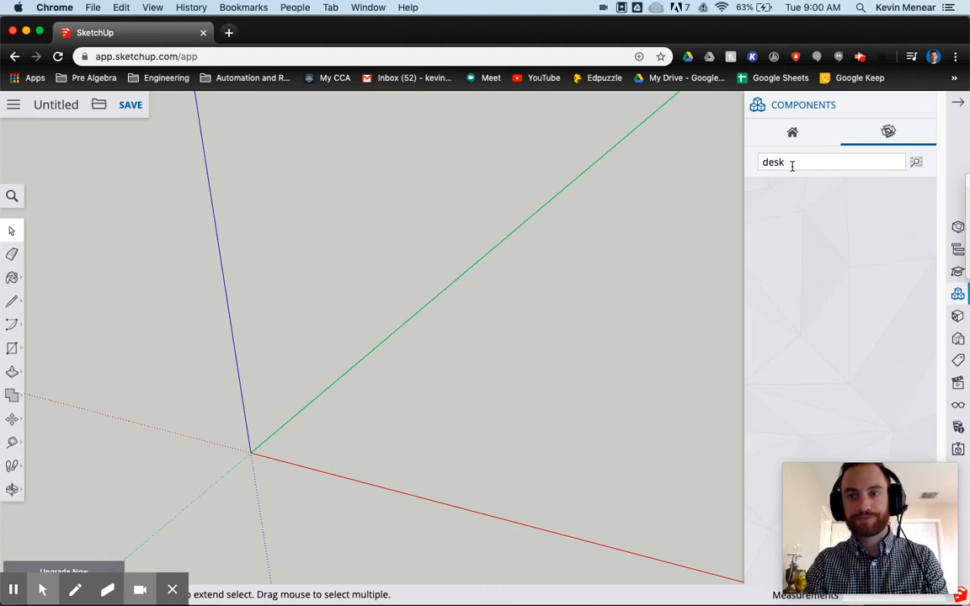
pyautogui.press('Return')
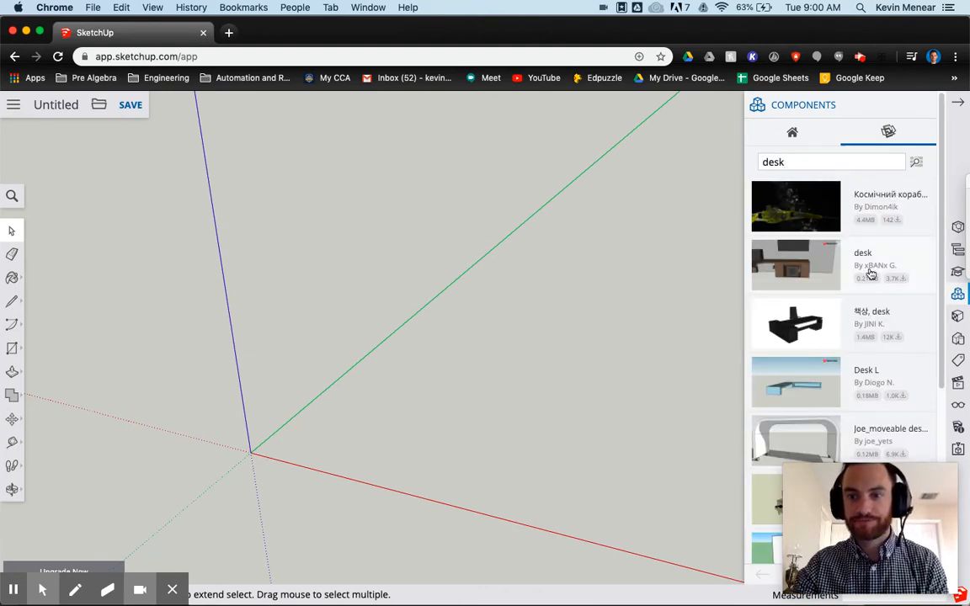
pyautogui.scroll(-3, 870, 271)
pyautogui.scroll(-3, 873, 260)
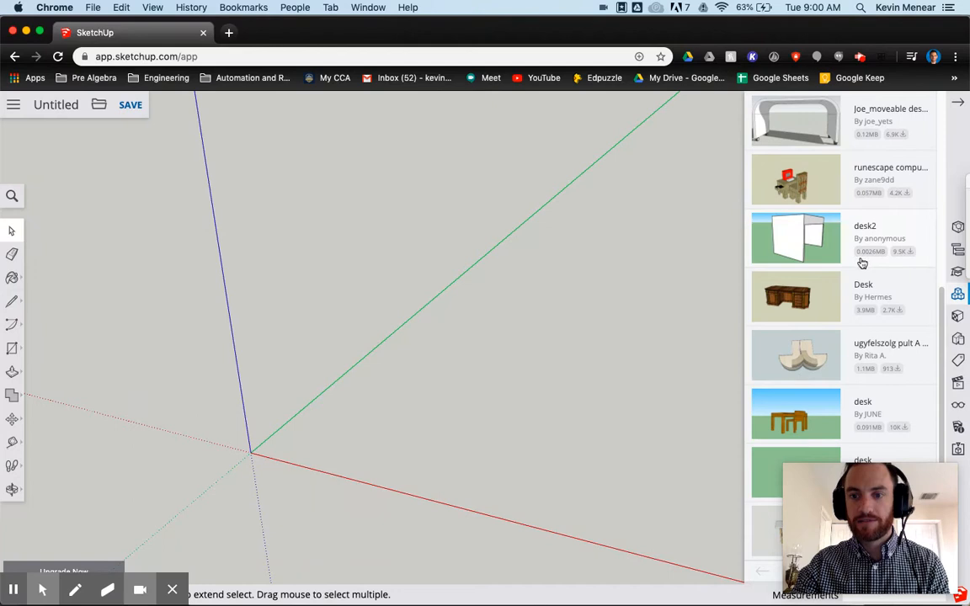
pyautogui.moveTo(924, 534); pyautogui.dragTo(222, 354)
pyautogui.moveTo(221, 248); pyautogui.dragTo(144, 154)
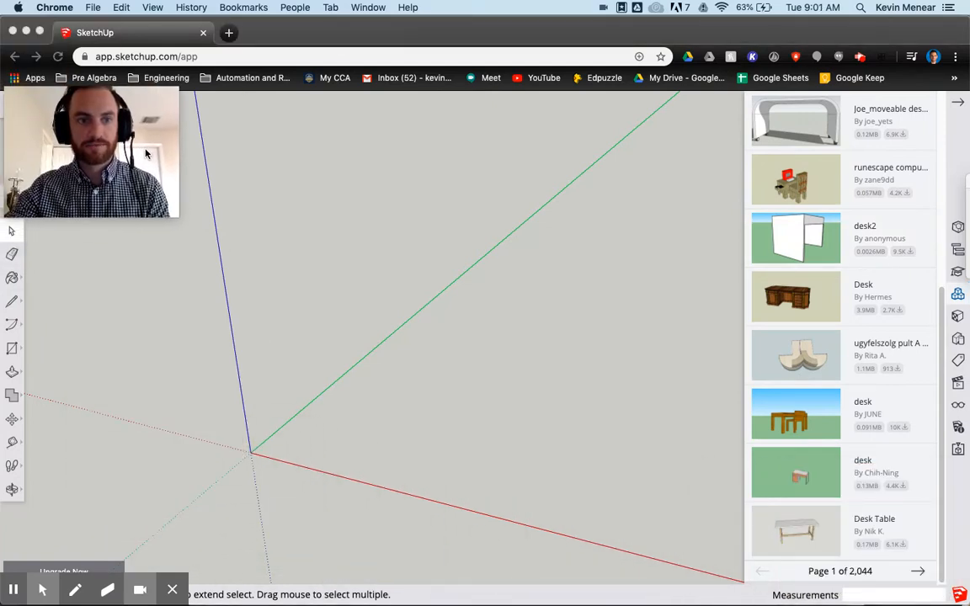
# - Browse the desk models on result pages 2 to 5 for a suitable one
pyautogui.click(918, 571)
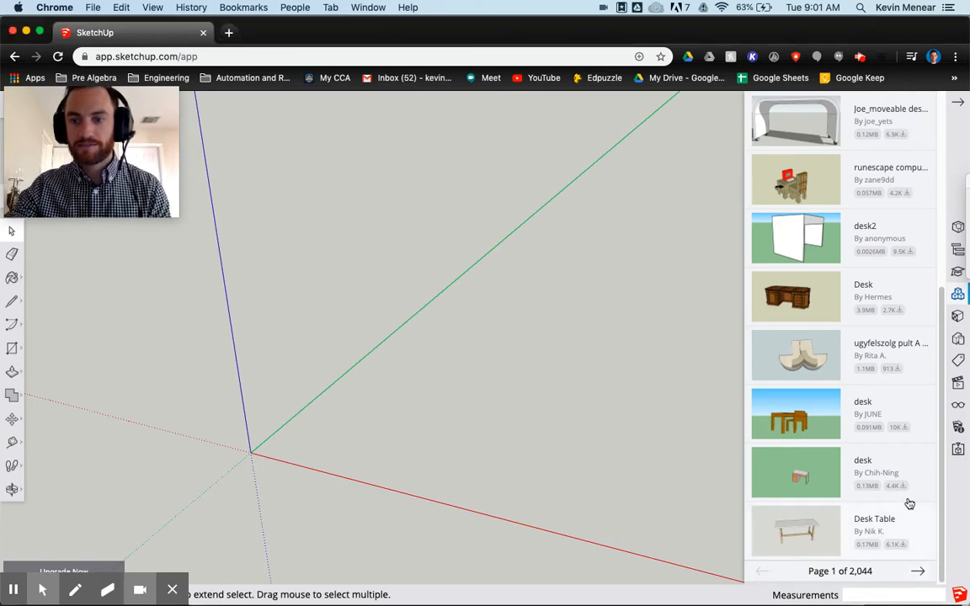
pyautogui.scroll(5, 905, 497)
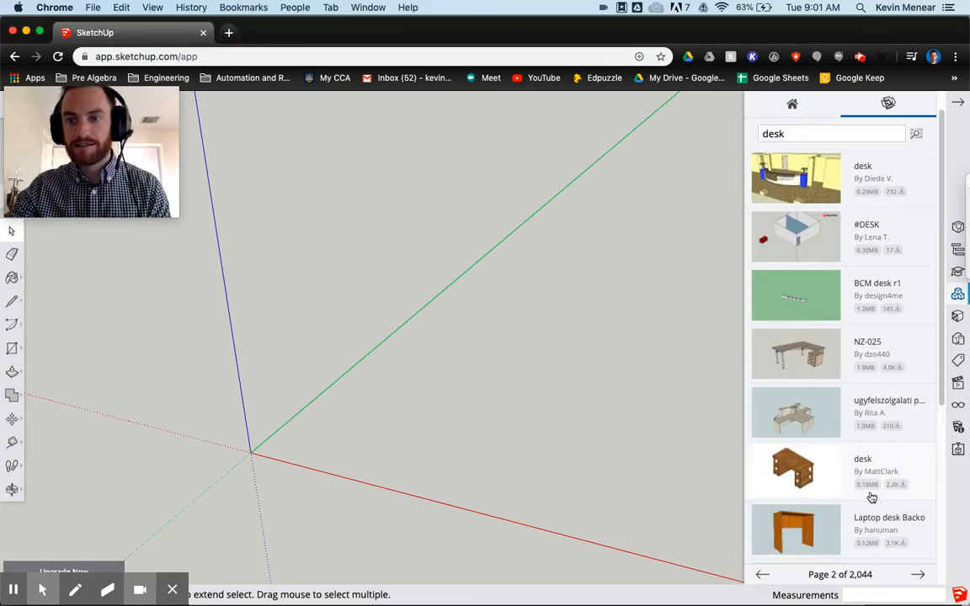
pyautogui.scroll(-4, 909, 426)
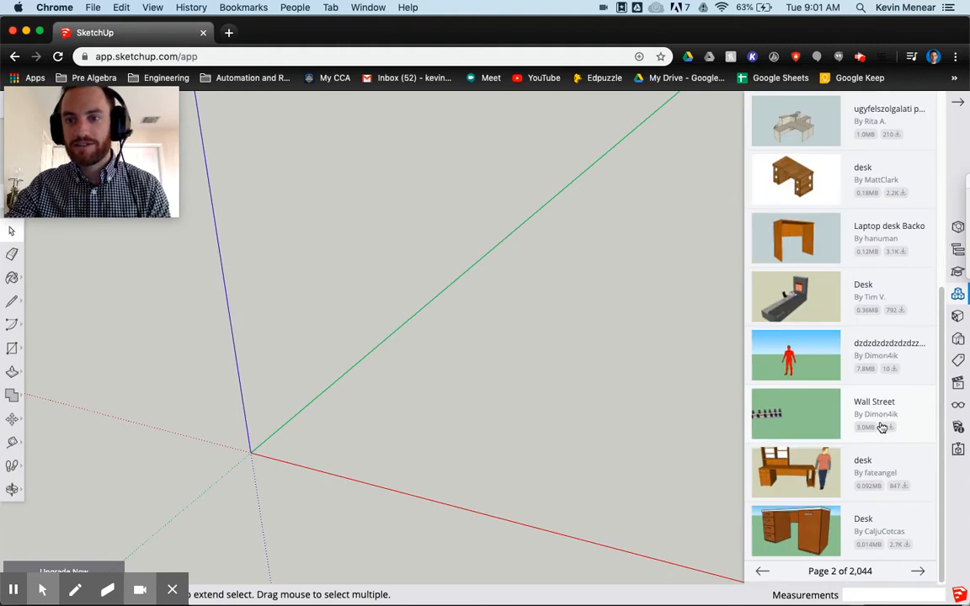
pyautogui.click(918, 572)
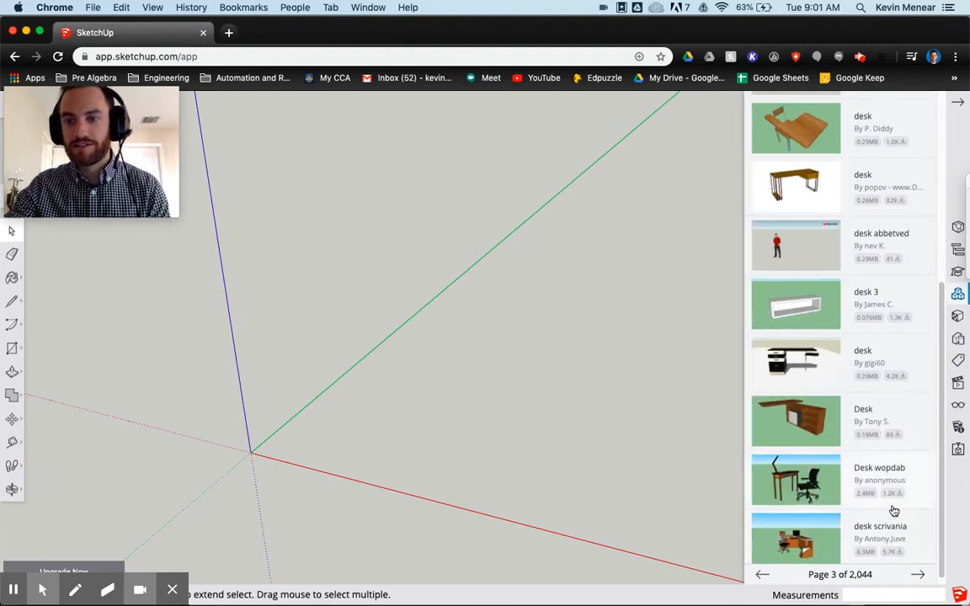
pyautogui.scroll(5, 894, 511)
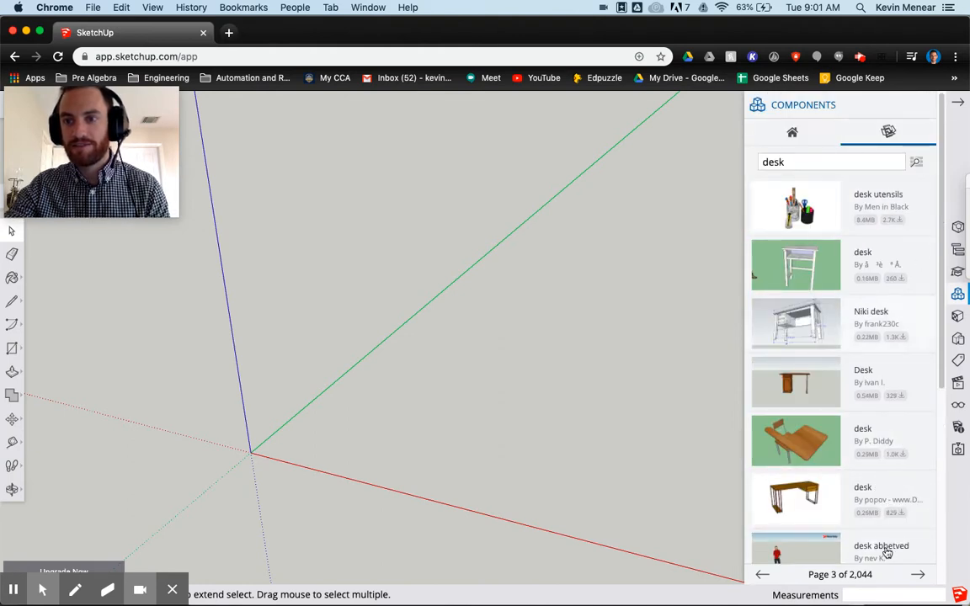
pyautogui.click(920, 577)
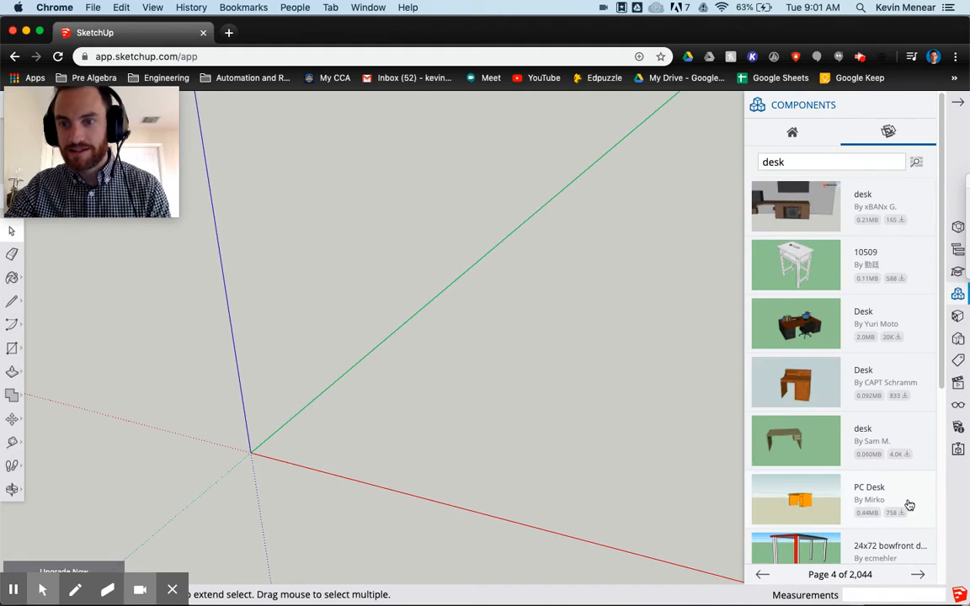
pyautogui.scroll(-3, 908, 506)
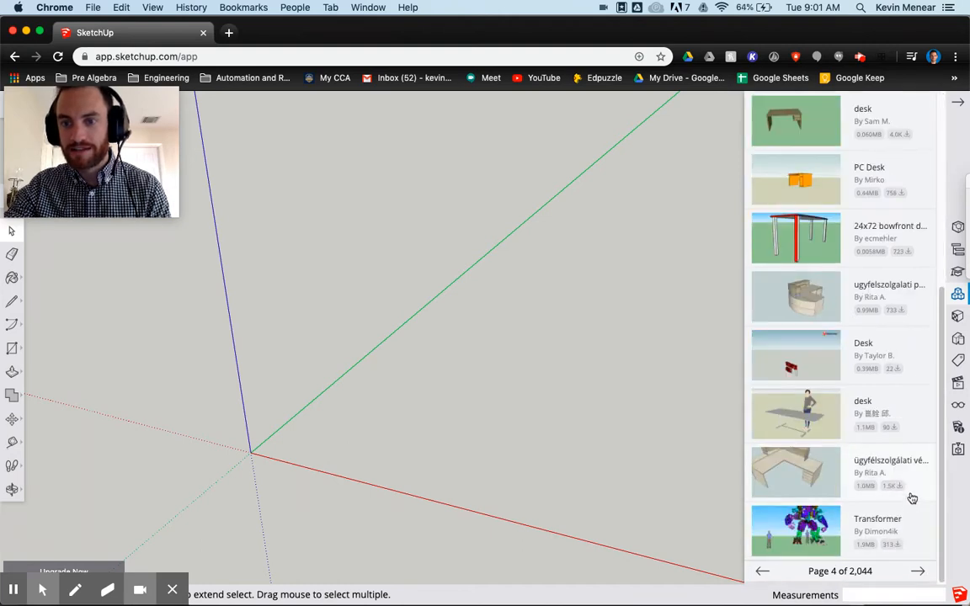
pyautogui.scroll(3, 911, 500)
pyautogui.click(917, 575)
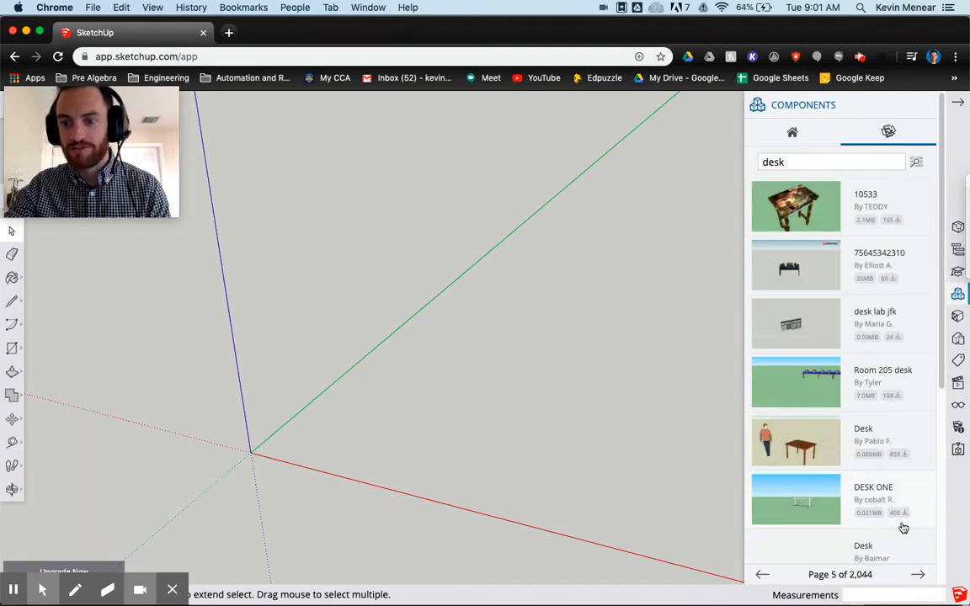
pyautogui.scroll(-4, 898, 521)
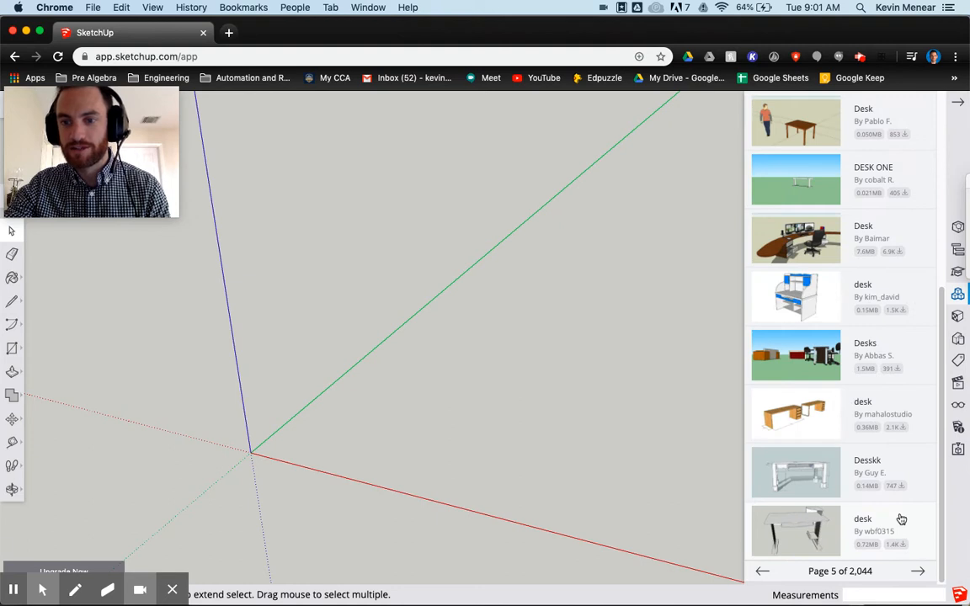
pyautogui.scroll(3, 900, 519)
pyautogui.scroll(2, 901, 519)
pyautogui.scroll(-4, 901, 519)
pyautogui.scroll(5, 902, 519)
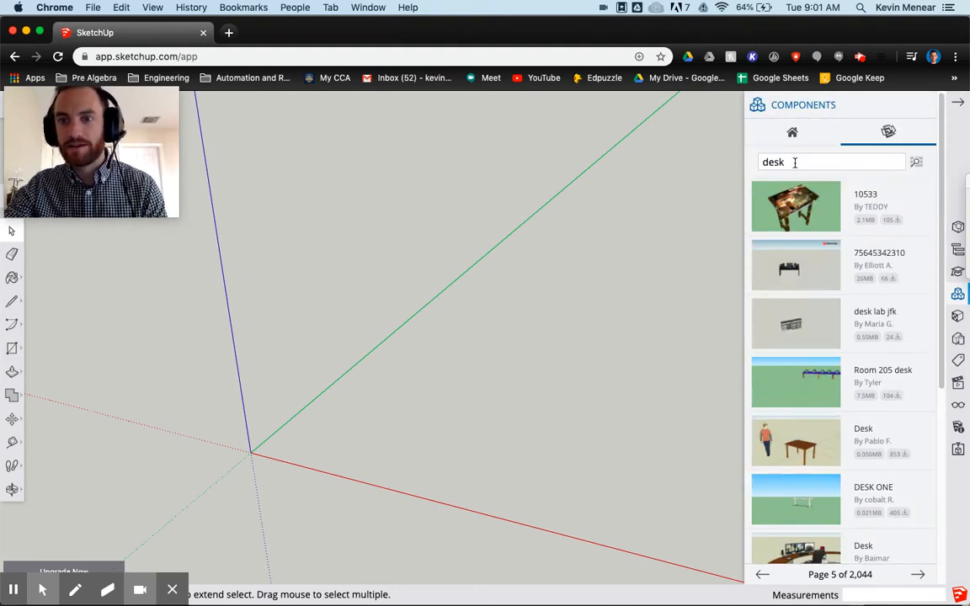
# - Narrow the 3D Warehouse search to "office desk"
pyautogui.moveTo(794, 162); pyautogui.dragTo(733, 154)
pyautogui.write('office ')
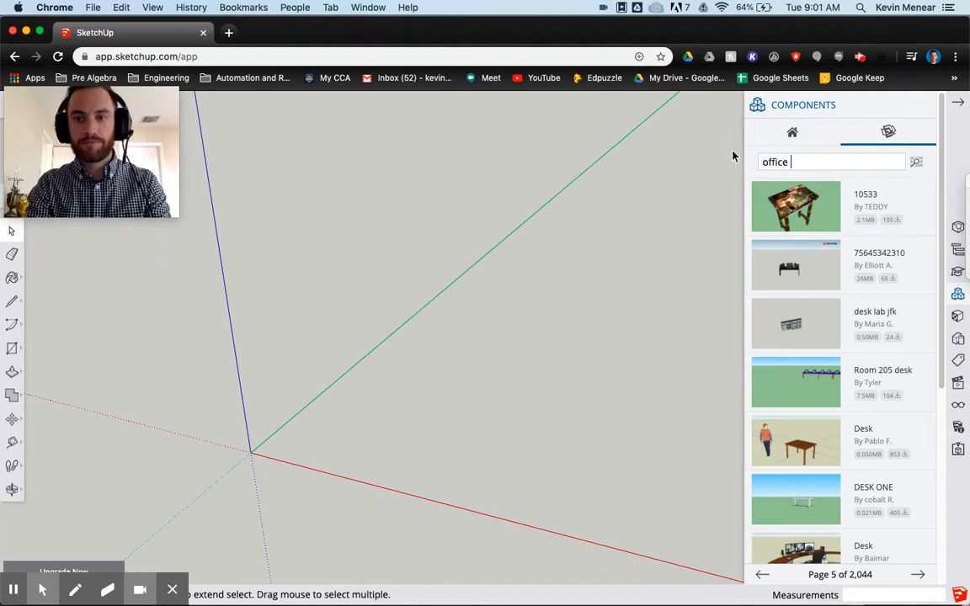
pyautogui.write('desk')
pyautogui.press('Return')
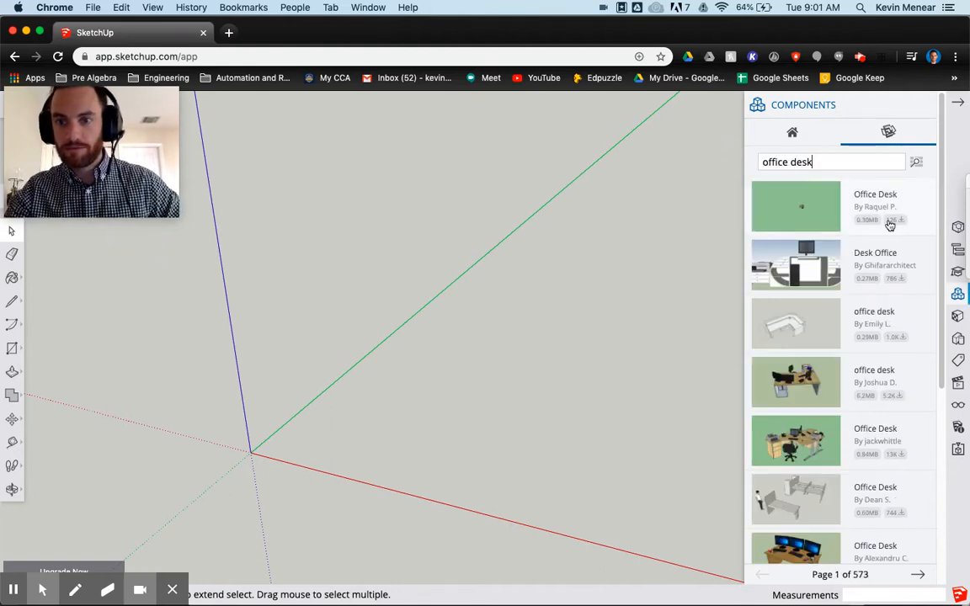
# - Load the dark wood "Desk Office" model with the green top from page 2 of the office desk results
pyautogui.scroll(-4, 877, 327)
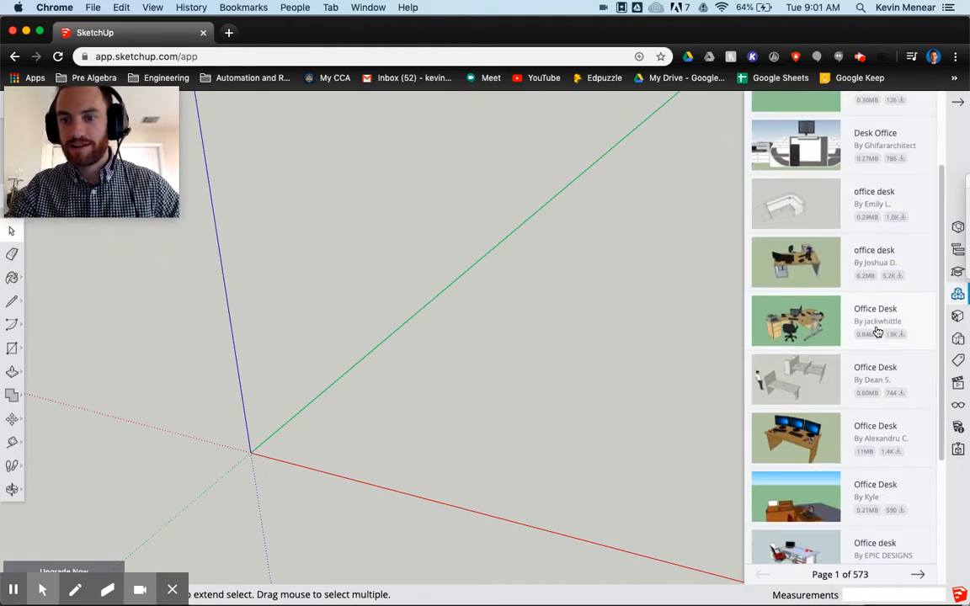
pyautogui.scroll(-4, 876, 332)
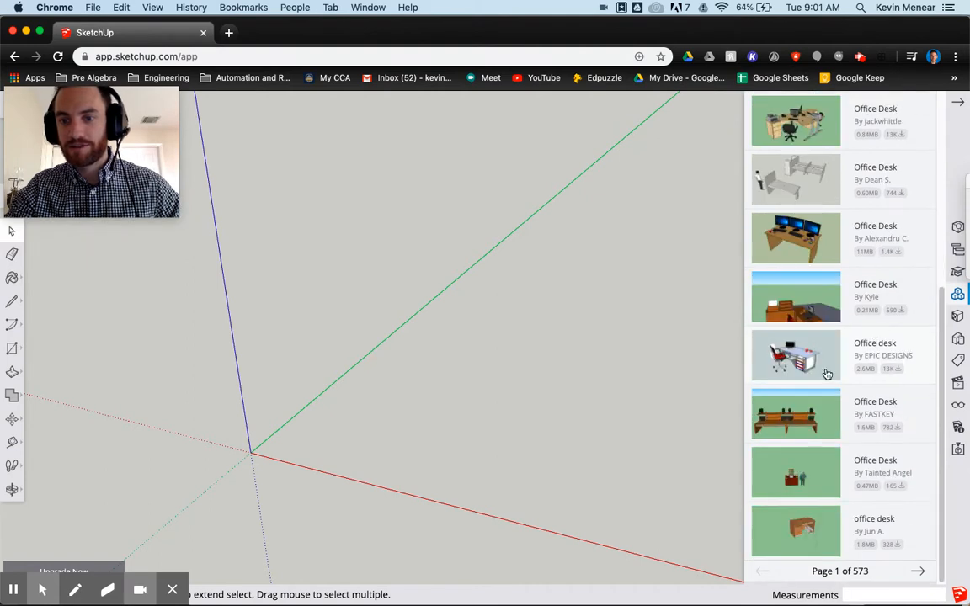
pyautogui.click(919, 576)
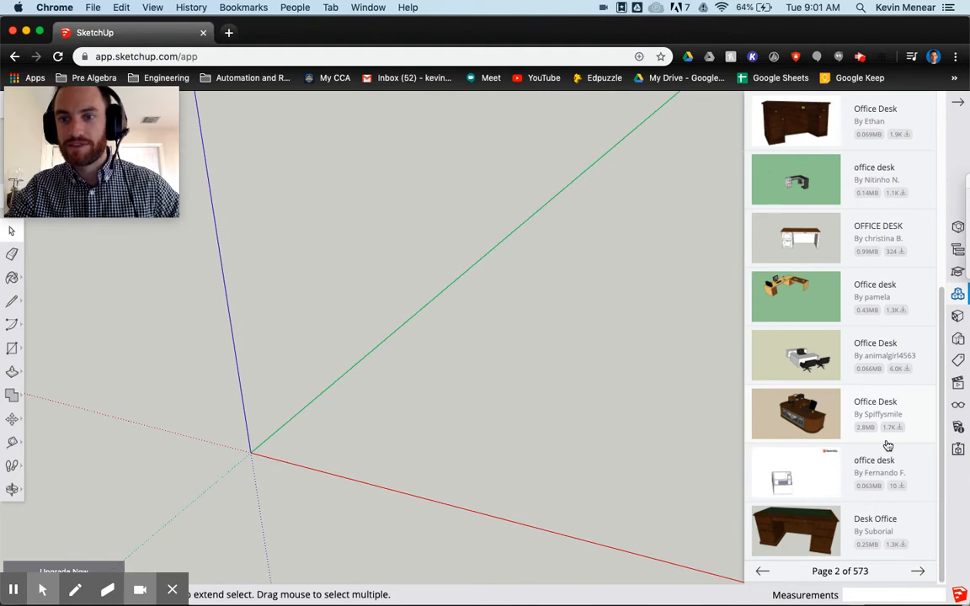
pyautogui.click(821, 525)
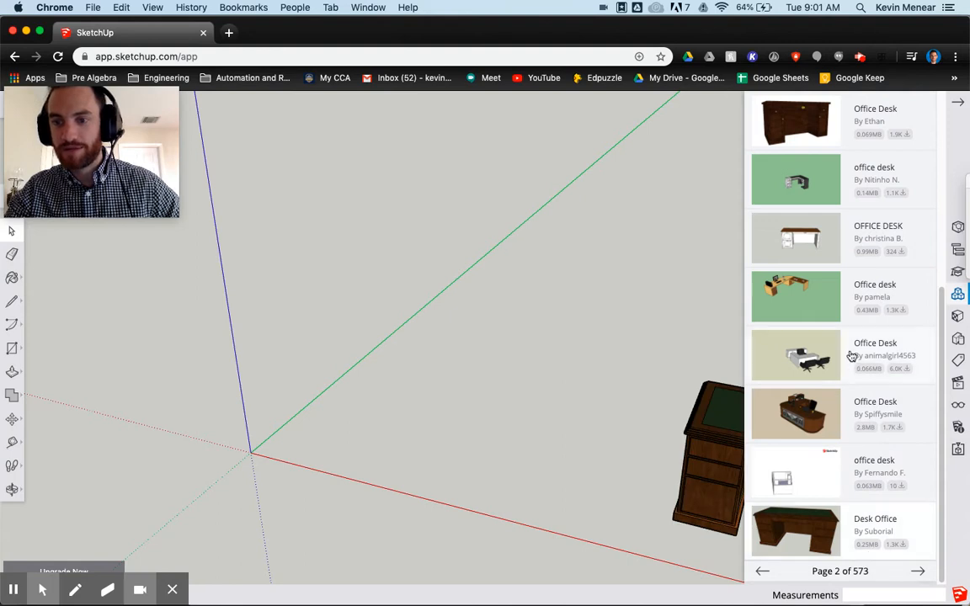
# - Examine more office desk models, continuing through the results to page 4
pyautogui.scroll(3, 876, 342)
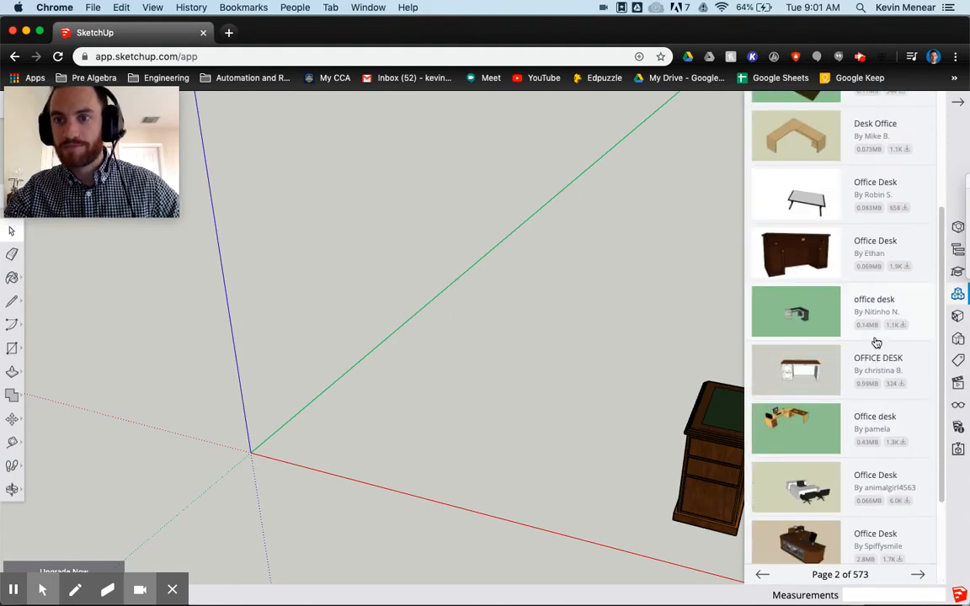
pyautogui.scroll(4, 876, 342)
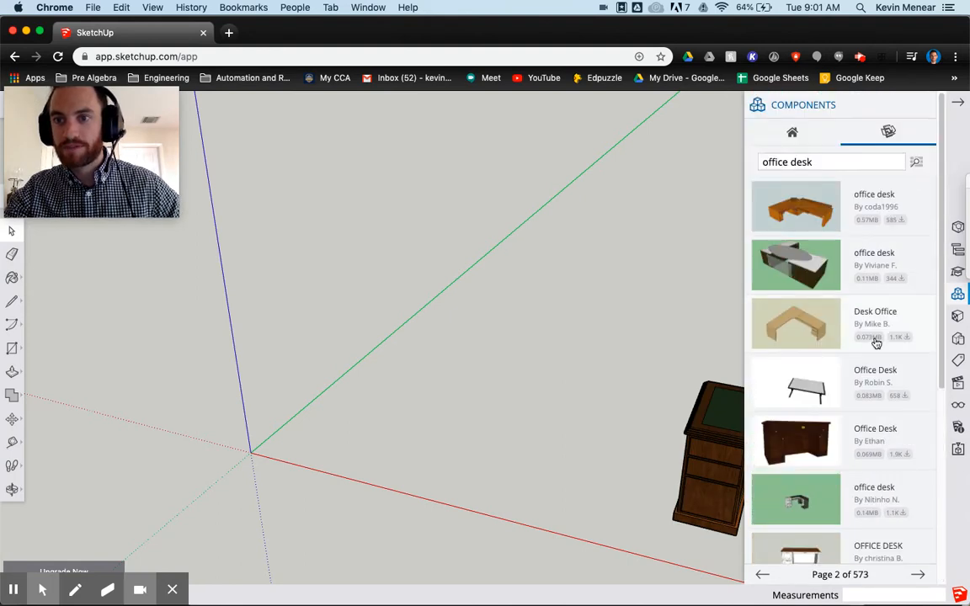
pyautogui.click(918, 575)
pyautogui.click(918, 576)
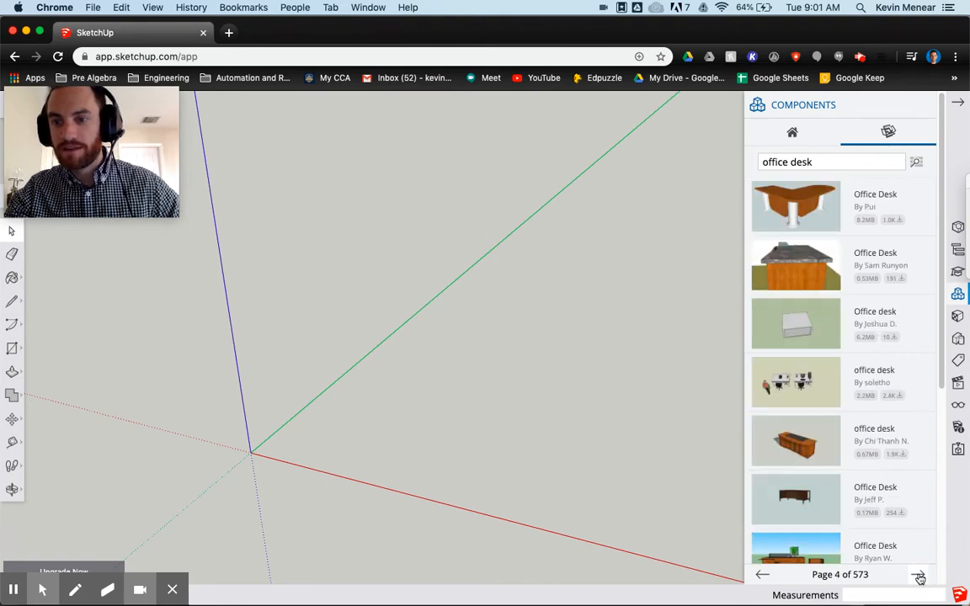
pyautogui.click(781, 212)
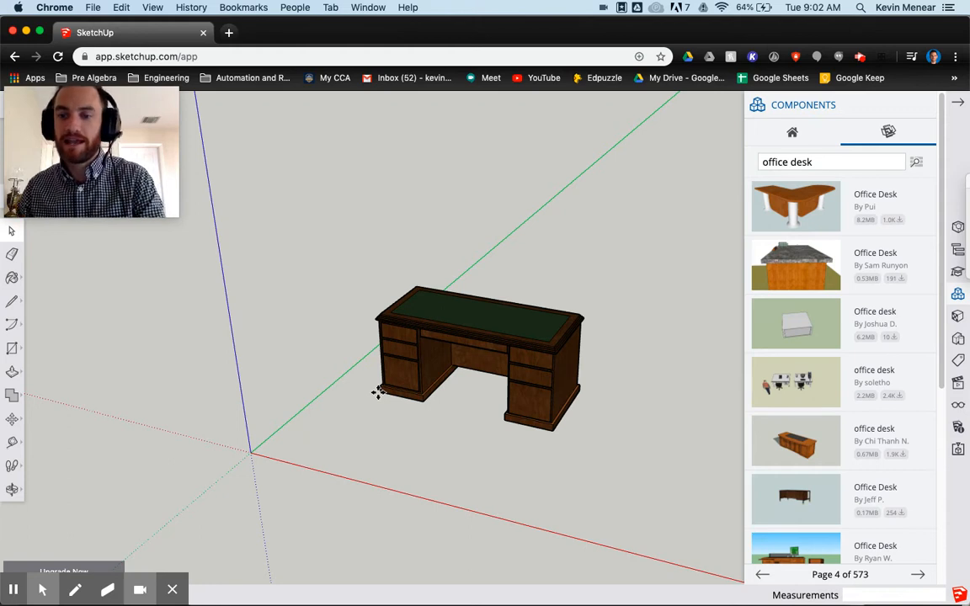
pyautogui.scroll(-1, 828, 450)
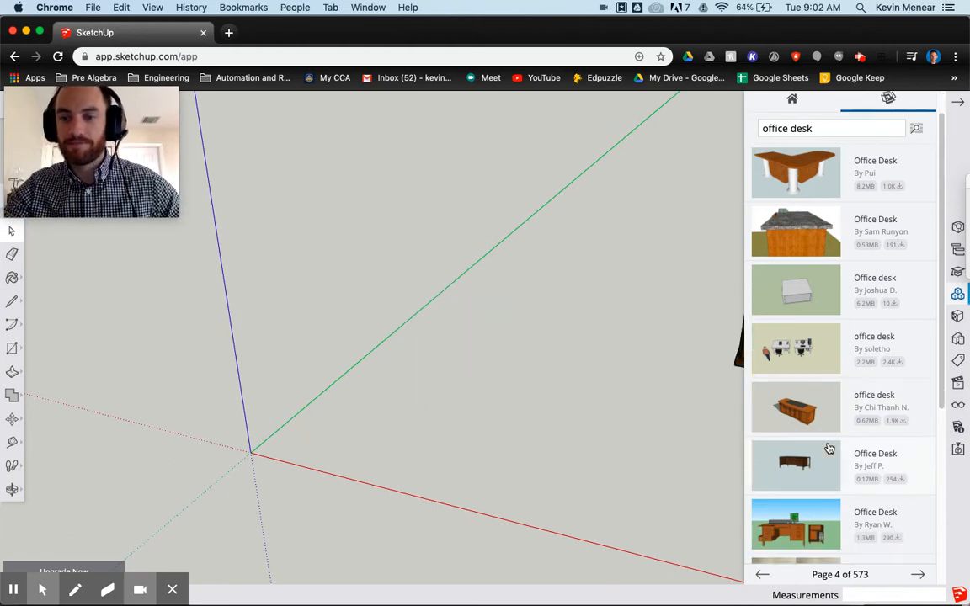
pyautogui.scroll(-3, 829, 451)
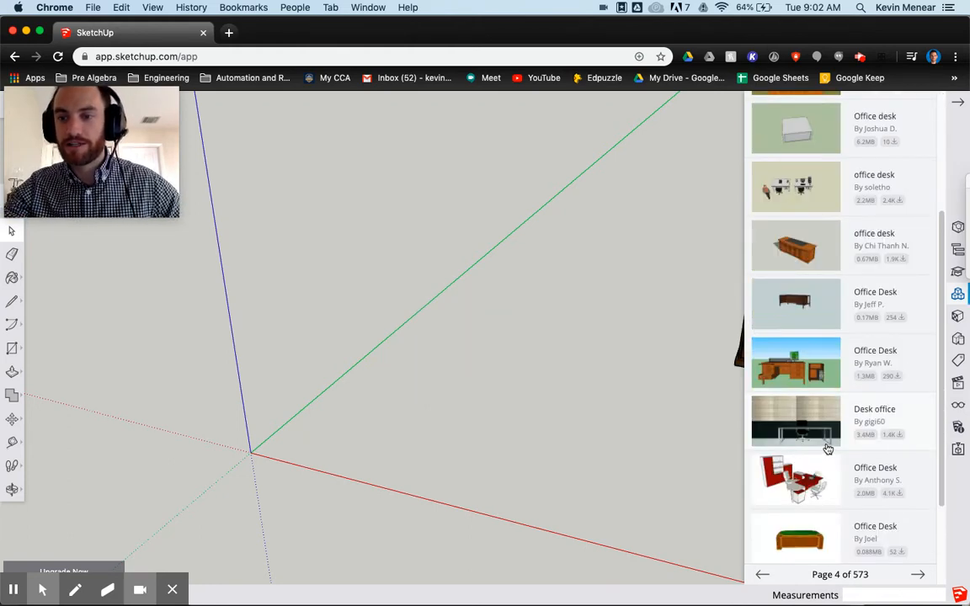
pyautogui.scroll(-3, 830, 455)
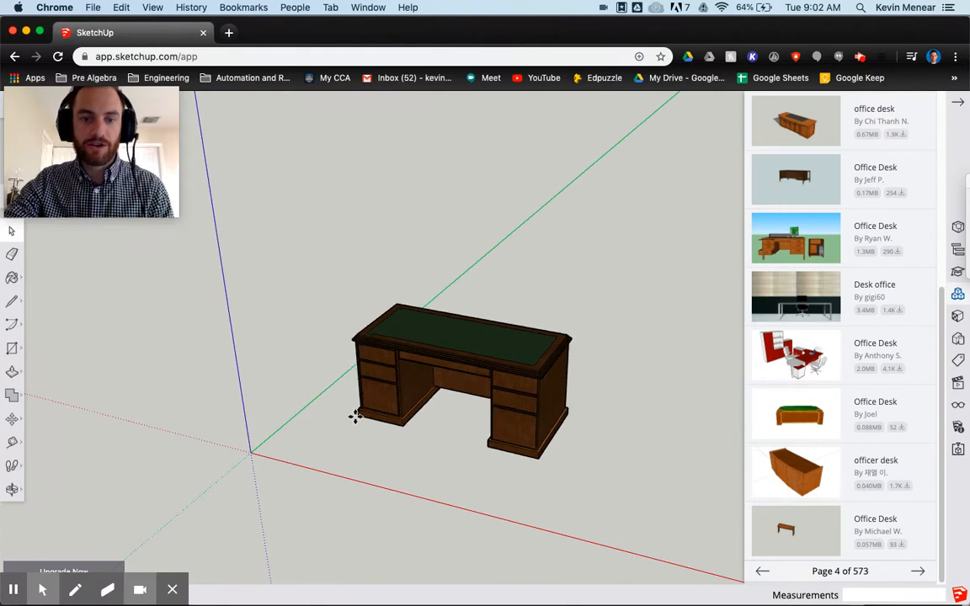
# - Place the loaded desk between the green and red axes near the origin, finishing the follow-up move at about the same spot
pyautogui.click(351, 427)
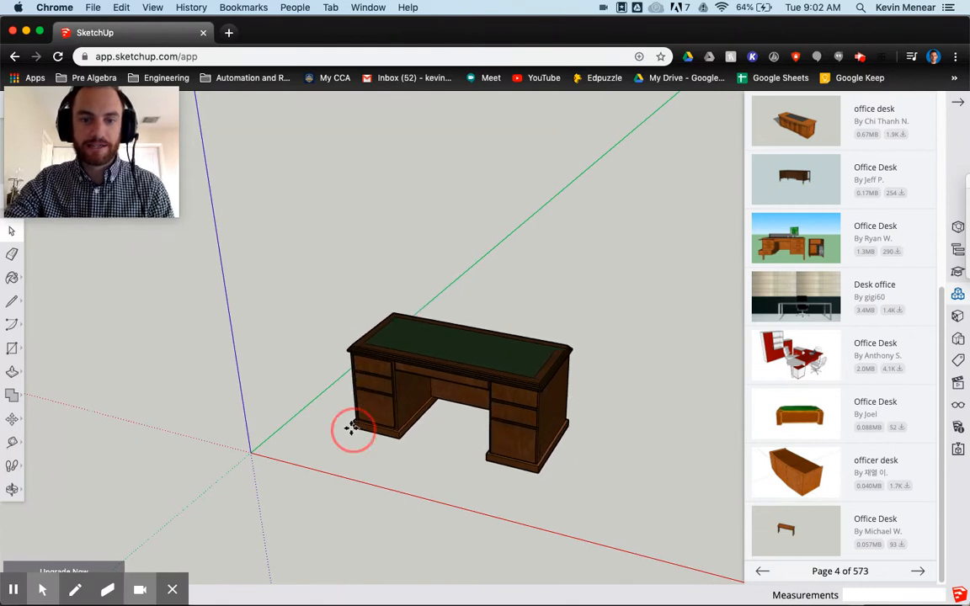
pyautogui.click(600, 461)
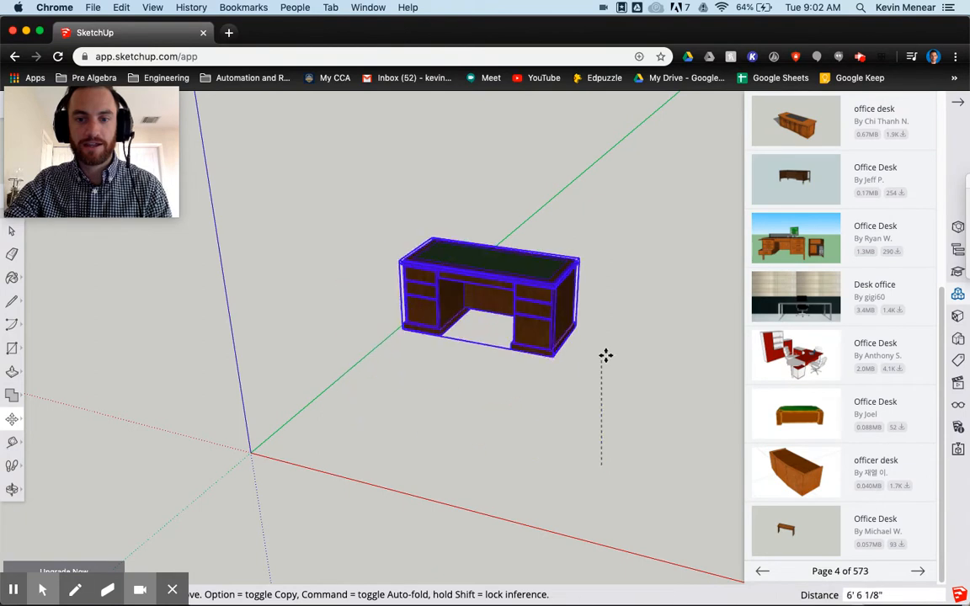
pyautogui.click(597, 450)
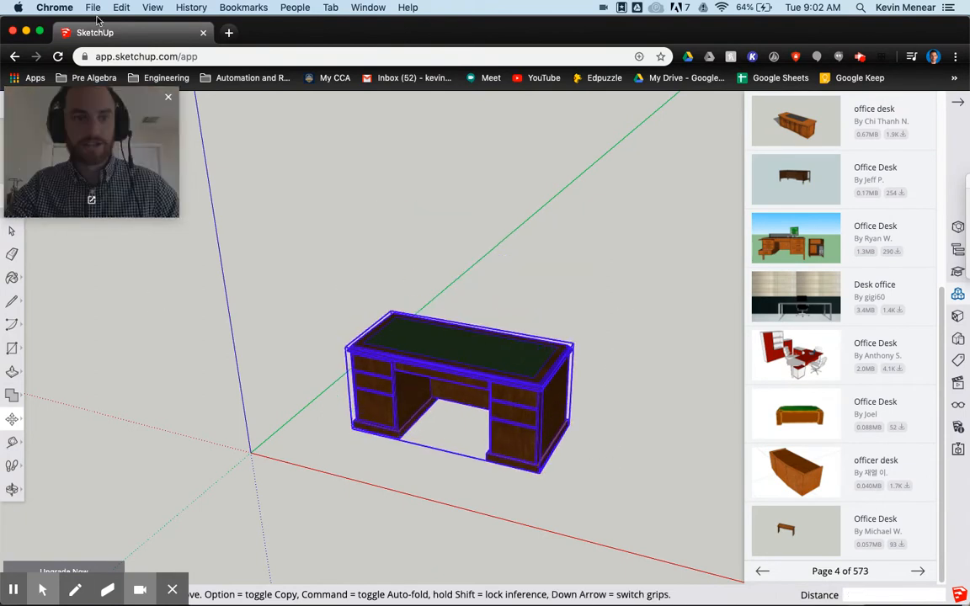
# - Switch to the Select tool, try selecting the desk, and clear the selection
pyautogui.moveTo(98, 108)
pyautogui.mouseDown()
pyautogui.moveTo(224, 122)
pyautogui.moveTo(535, 125)
pyautogui.mouseUp()
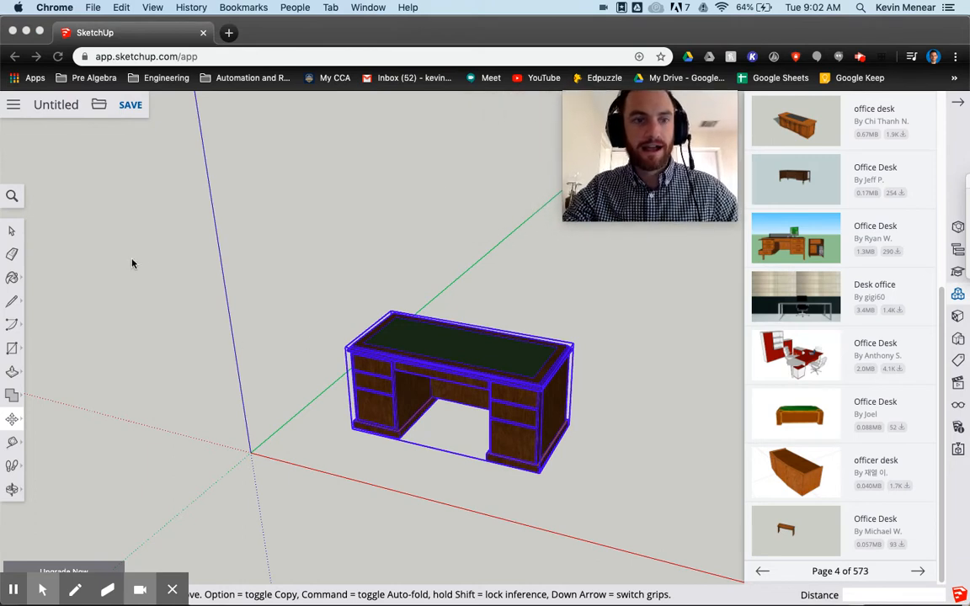
pyautogui.click(11, 230)
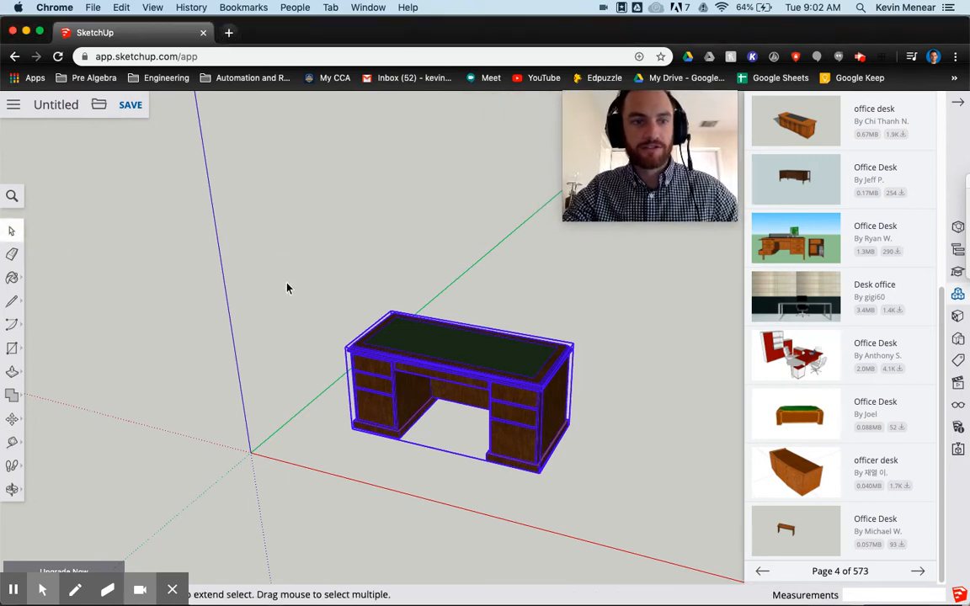
pyautogui.click(304, 334)
pyautogui.click(431, 347)
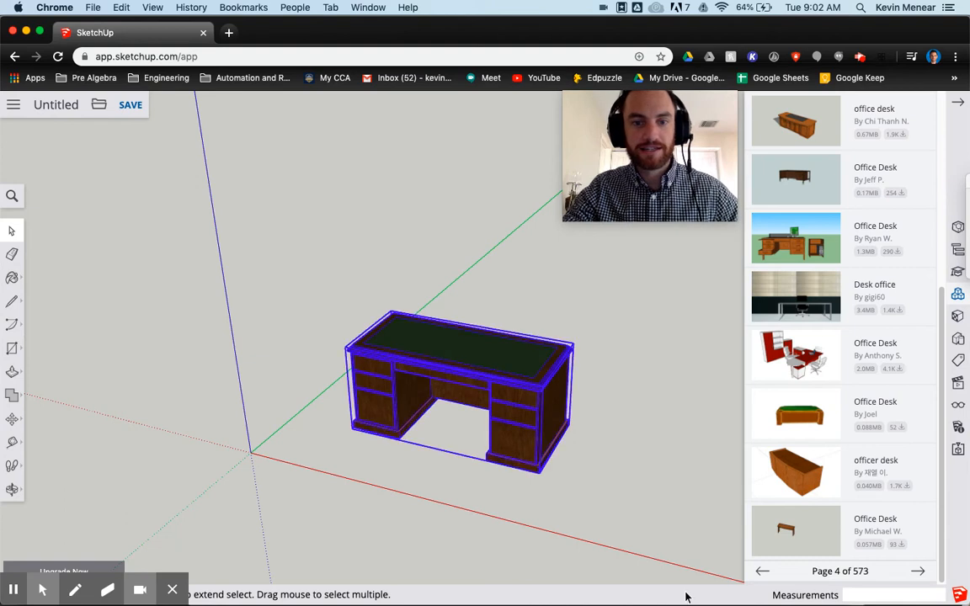
pyautogui.click(626, 505)
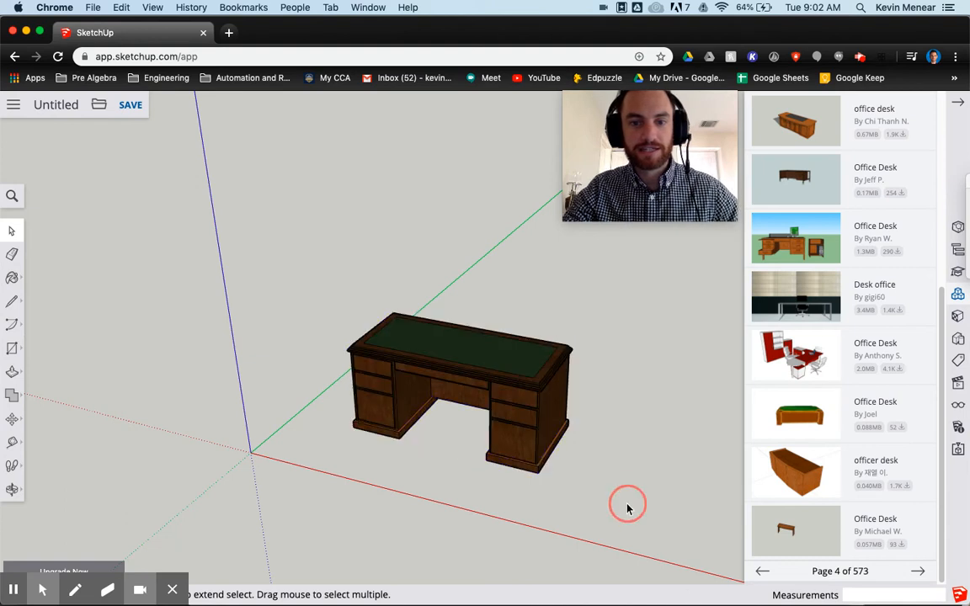
# - Select the desk and move it about 1' 9" along the red axis toward the green axis
pyautogui.click(446, 352)
pyautogui.moveTo(445, 295); pyautogui.dragTo(248, 445, button='middle')
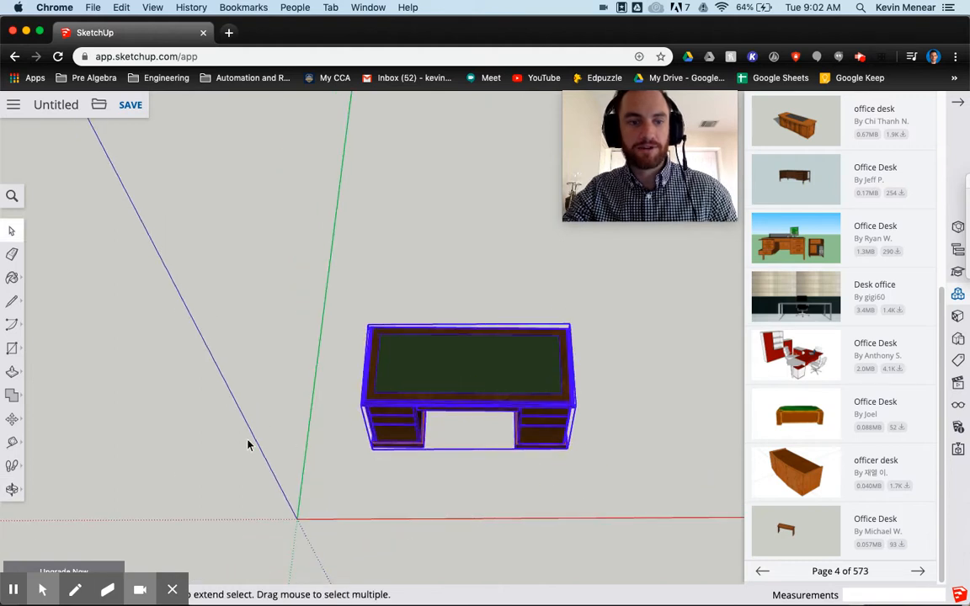
pyautogui.click(13, 421)
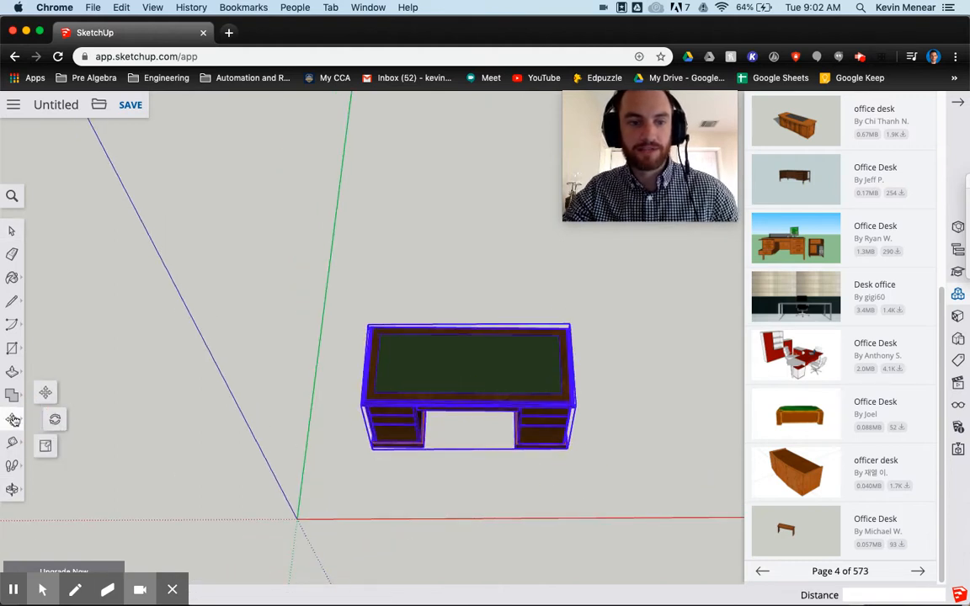
pyautogui.click(468, 370)
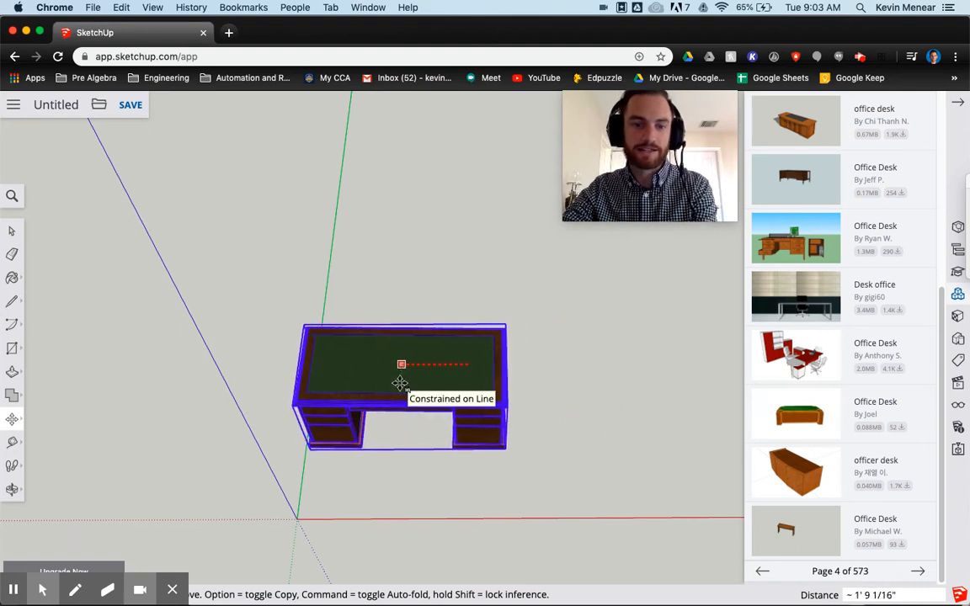
pyautogui.click(399, 383)
# - Rotate the desk 90 degrees in the ground plane around the middle of its top, lining its length up with the green axis
pyautogui.moveTo(539, 431); pyautogui.dragTo(520, 286, button='middle')
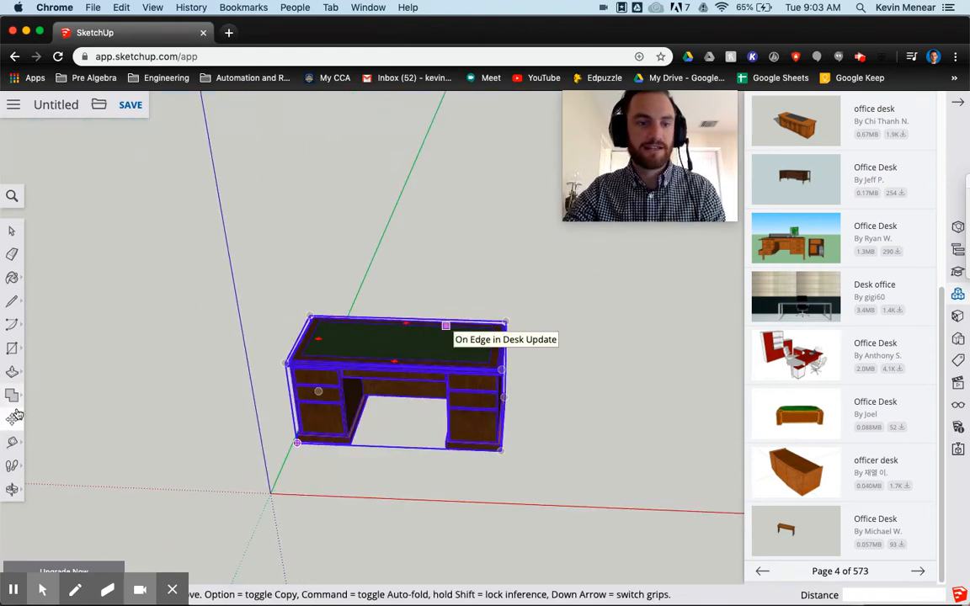
pyautogui.click(15, 423)
pyautogui.click(53, 419)
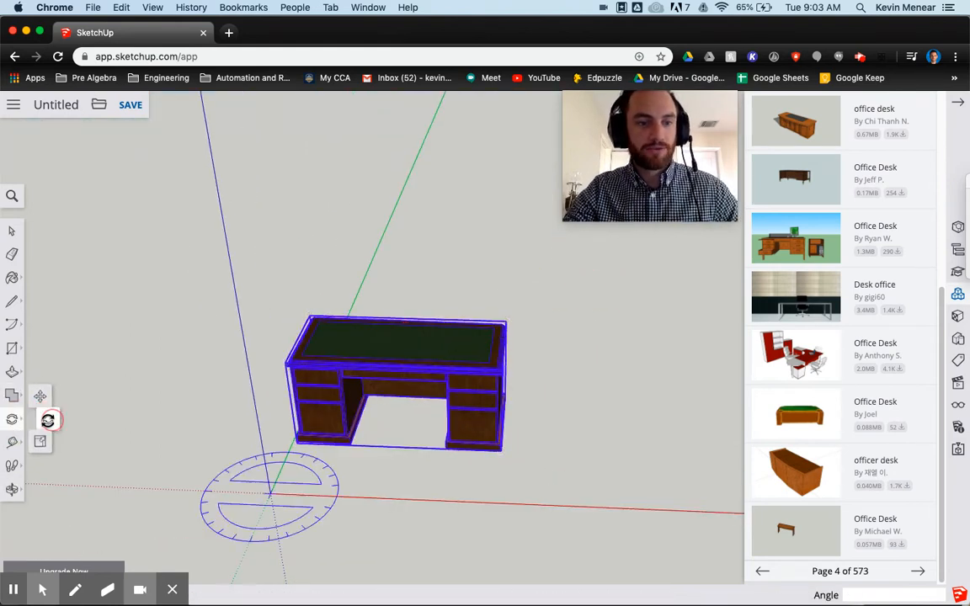
pyautogui.moveTo(432, 309); pyautogui.dragTo(448, 505, button='middle')
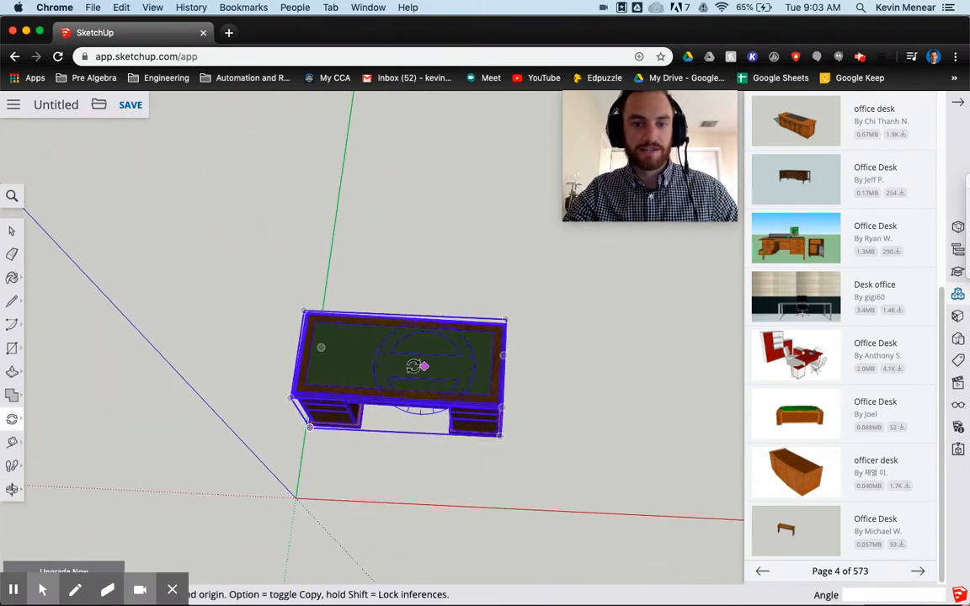
pyautogui.moveTo(387, 313); pyautogui.dragTo(438, 393, button='middle')
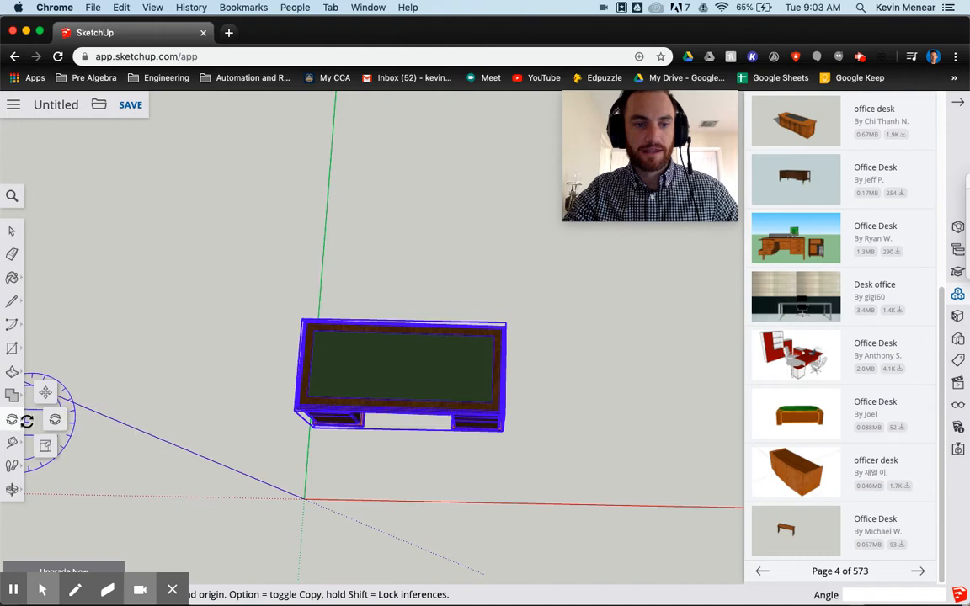
pyautogui.click(54, 420)
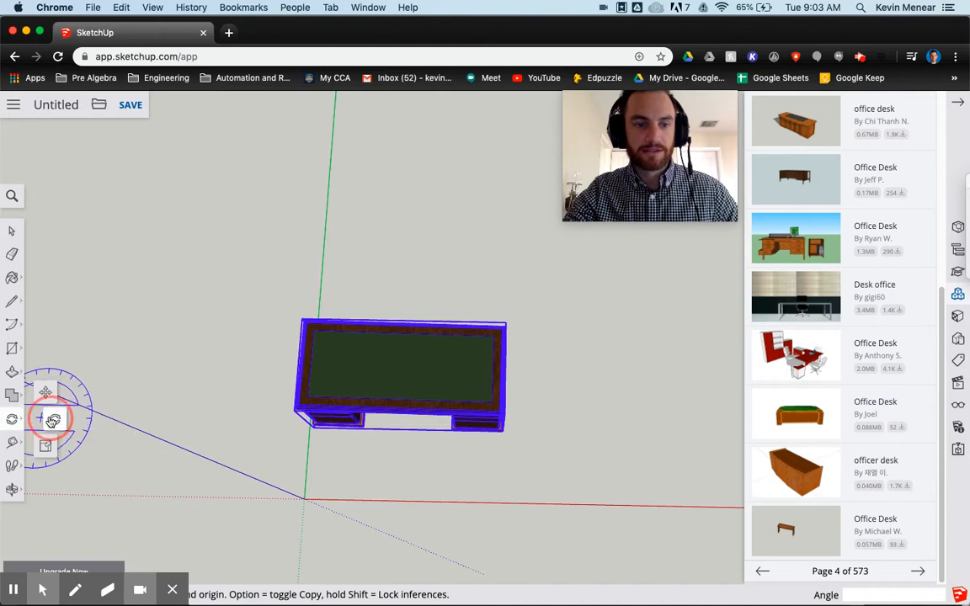
pyautogui.click(409, 367)
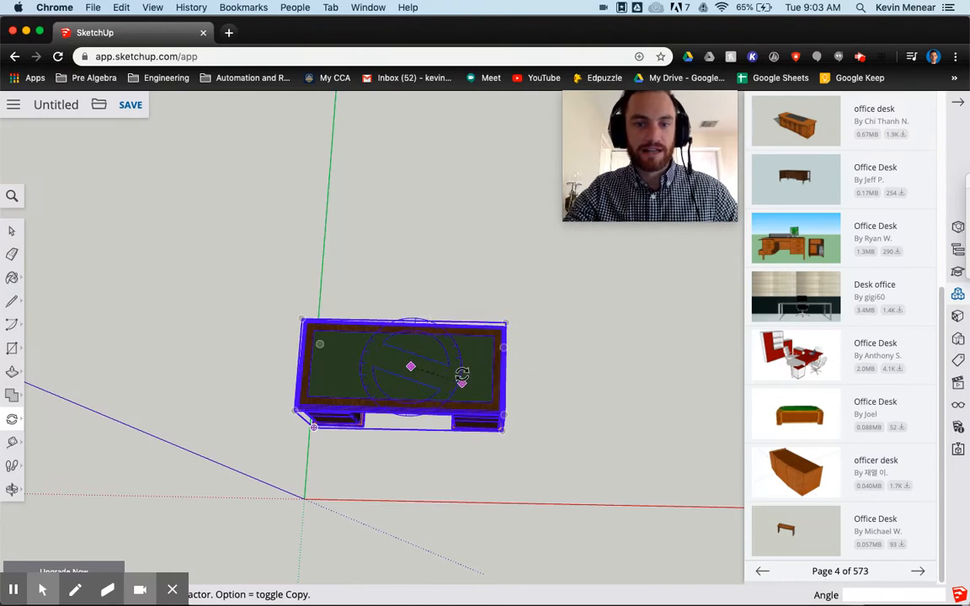
pyautogui.click(410, 309)
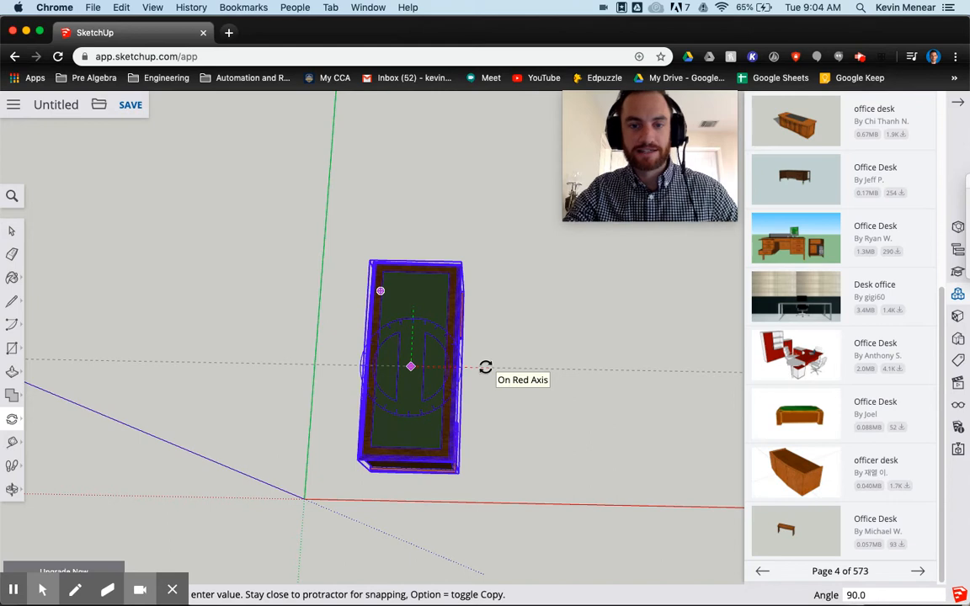
pyautogui.click(486, 367)
# - Rotate the desk 180 degrees around the middle of its top, turning its drawer side away from the green axis
pyautogui.press('o')
pyautogui.moveTo(454, 459); pyautogui.dragTo(536, 297)
pyautogui.moveTo(536, 297); pyautogui.dragTo(228, 253, button='middle')
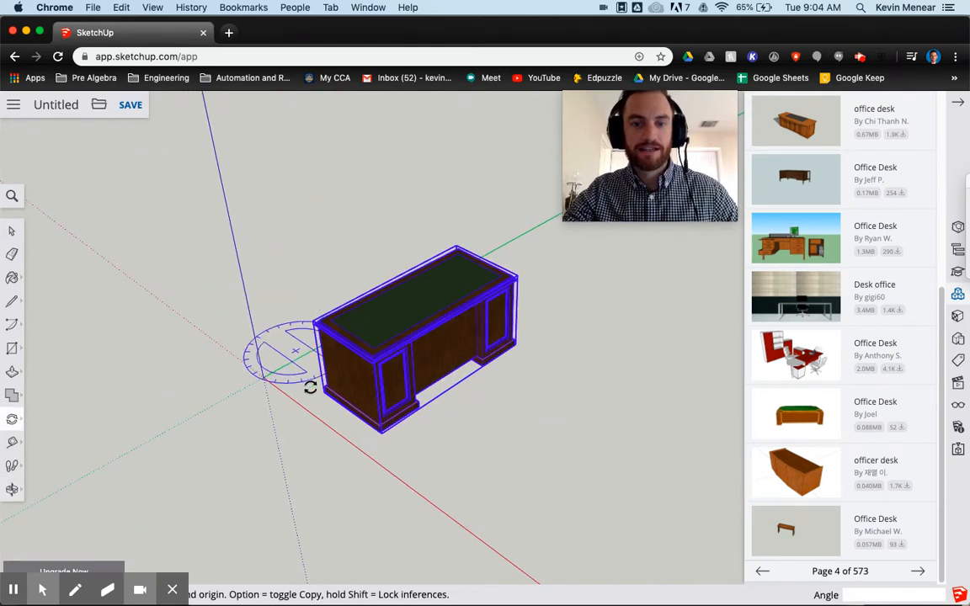
pyautogui.moveTo(362, 404); pyautogui.dragTo(641, 449, button='middle')
pyautogui.moveTo(547, 433); pyautogui.dragTo(574, 491, button='middle')
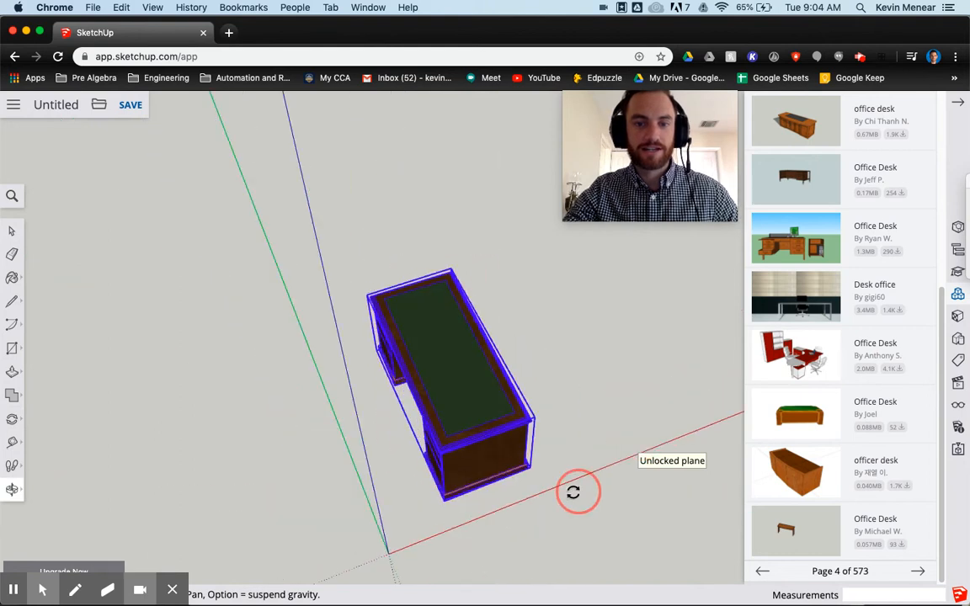
pyautogui.click(456, 362)
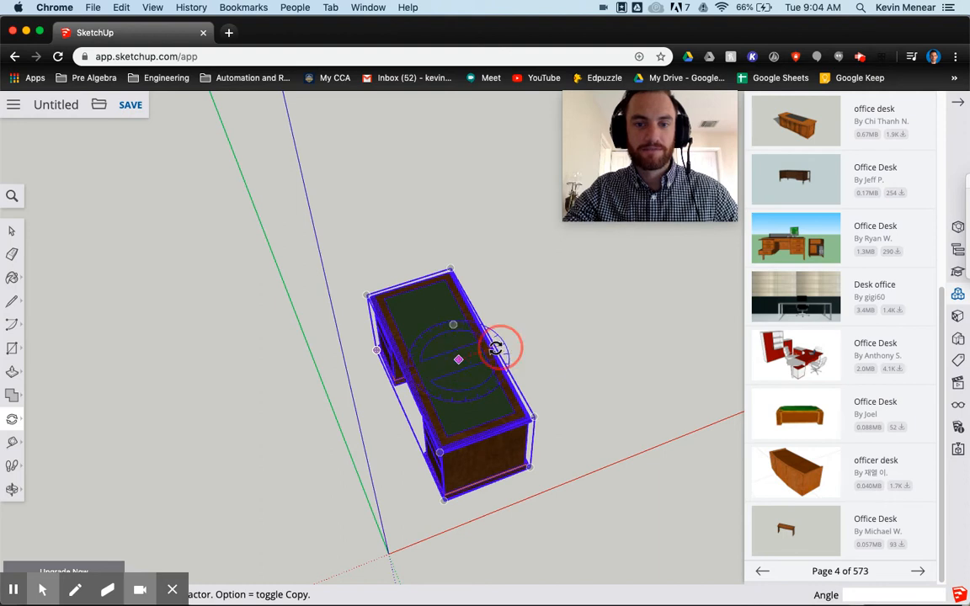
pyautogui.click(497, 348)
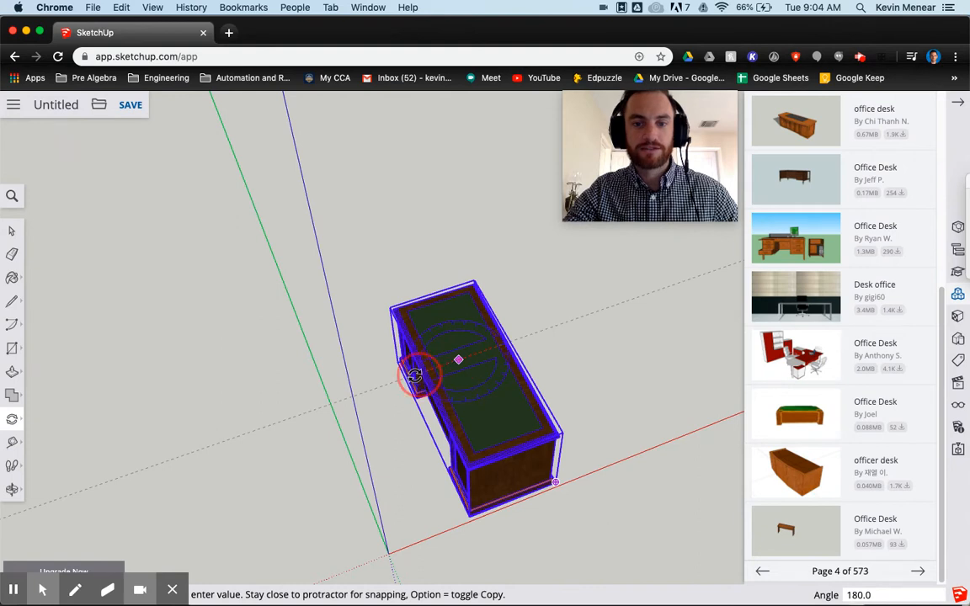
pyautogui.click(415, 373)
# - Switch to the Select tool and deselect the rotated desk
pyautogui.moveTo(569, 446); pyautogui.dragTo(244, 296, button='middle')
pyautogui.moveTo(543, 436); pyautogui.dragTo(327, 461, button='middle')
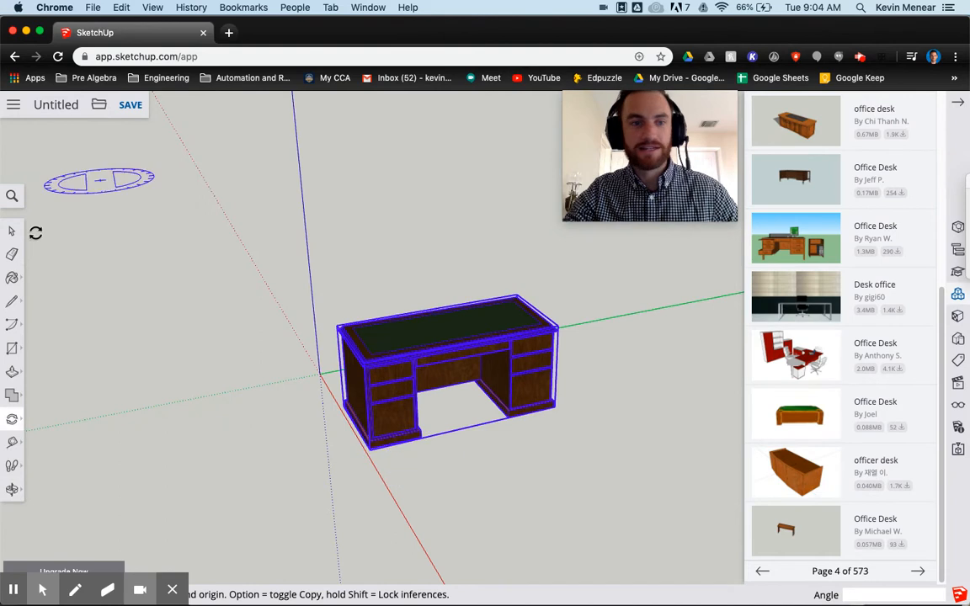
pyautogui.click(12, 231)
pyautogui.click(148, 239)
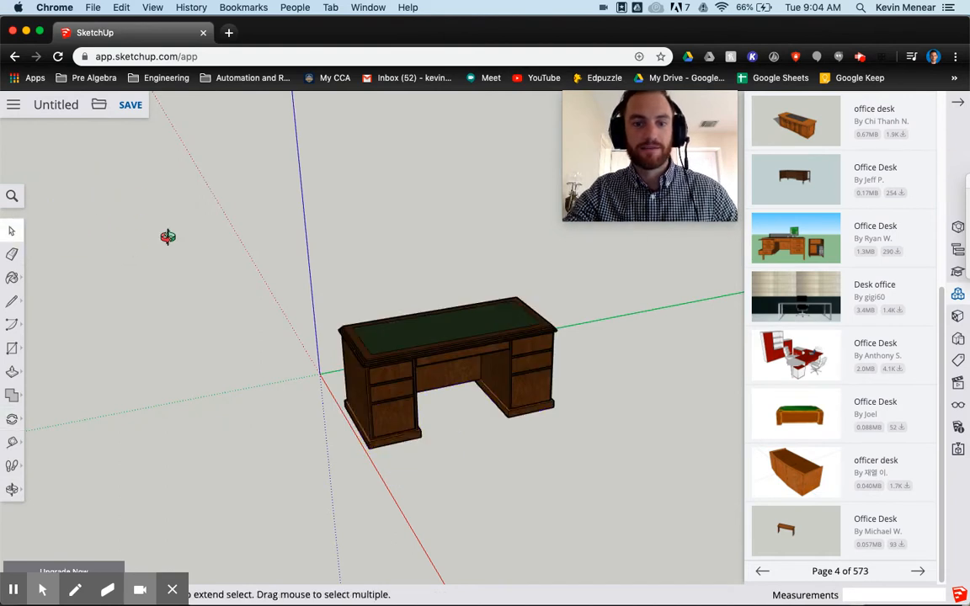
pyautogui.moveTo(167, 237); pyautogui.dragTo(276, 299, button='middle')
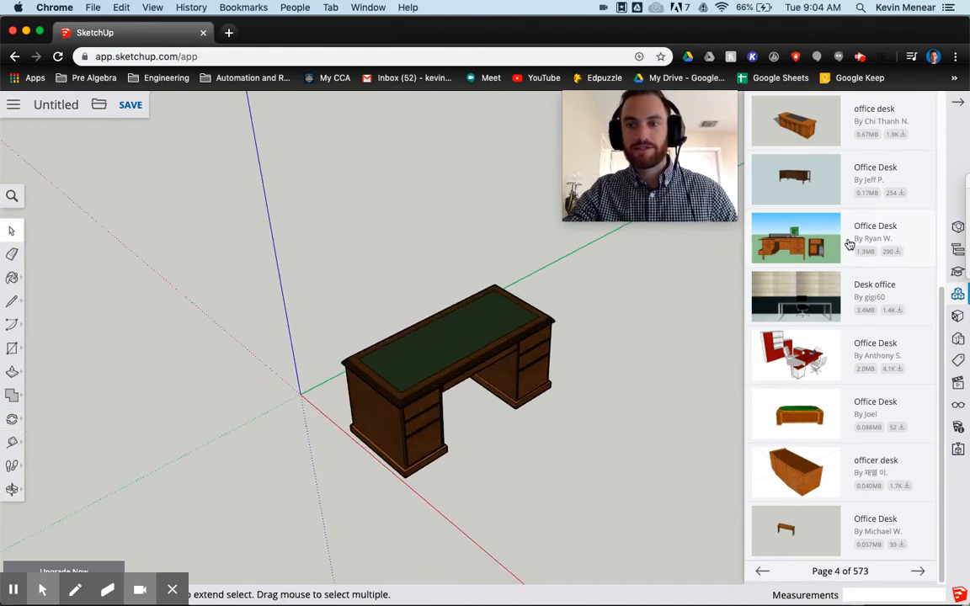
# - Search the 3D Warehouse components for "office chair"
pyautogui.scroll(5, 850, 246)
pyautogui.doubleClick(792, 162)
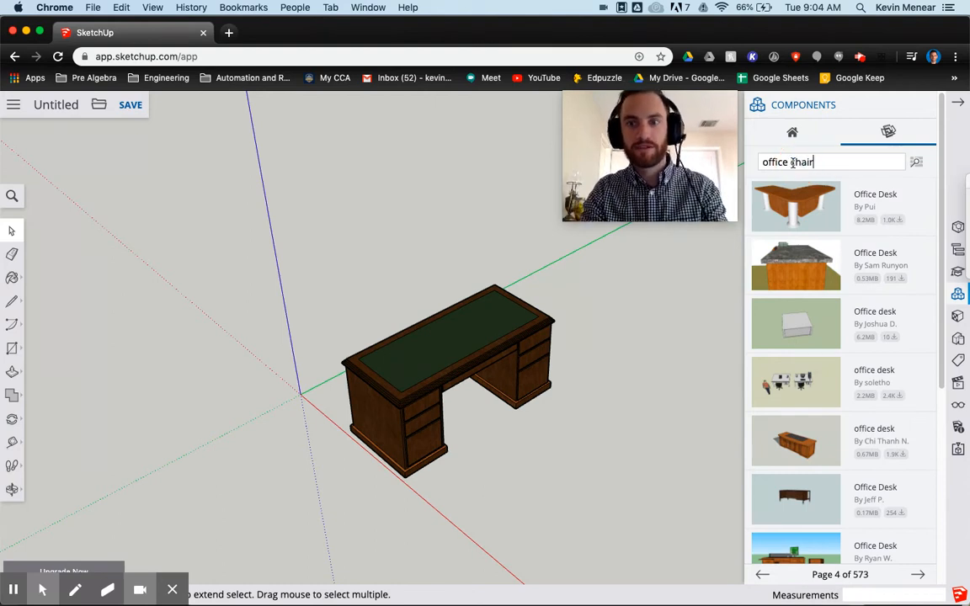
pyautogui.press('Return')
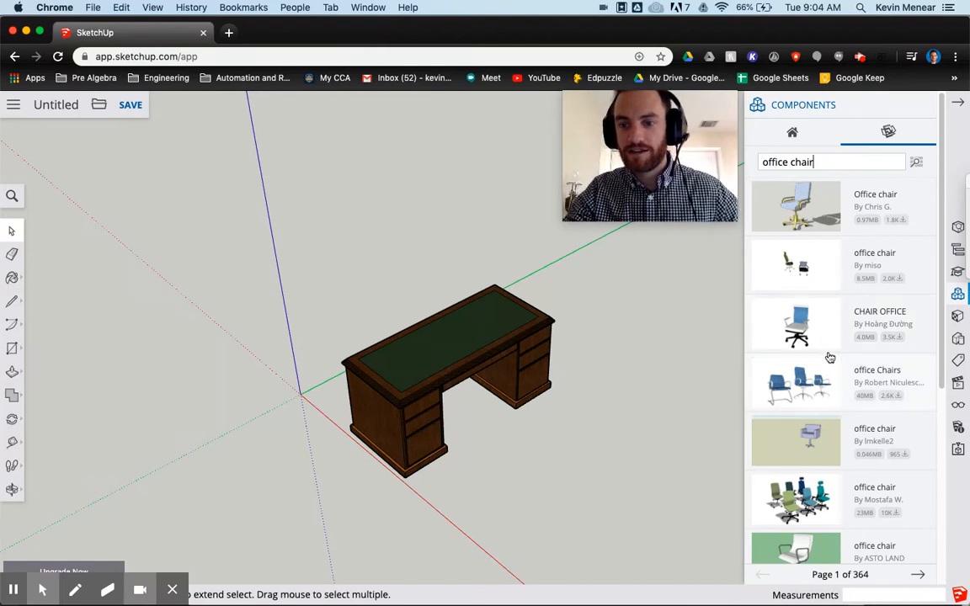
# - Try to load the 0.38MB black office chair with the green background from page 1 of the results
pyautogui.scroll(-5, 926, 438)
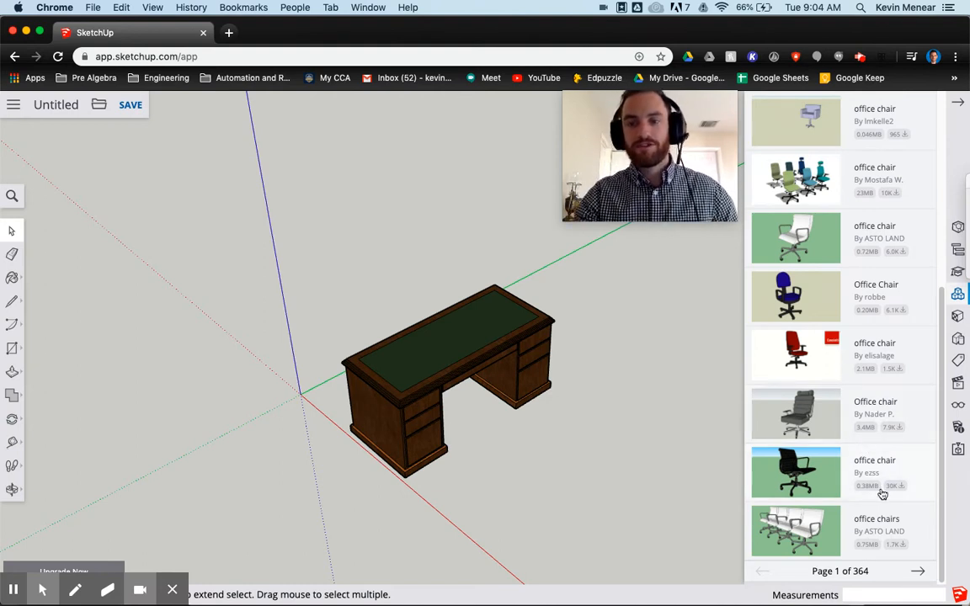
pyautogui.click(786, 469)
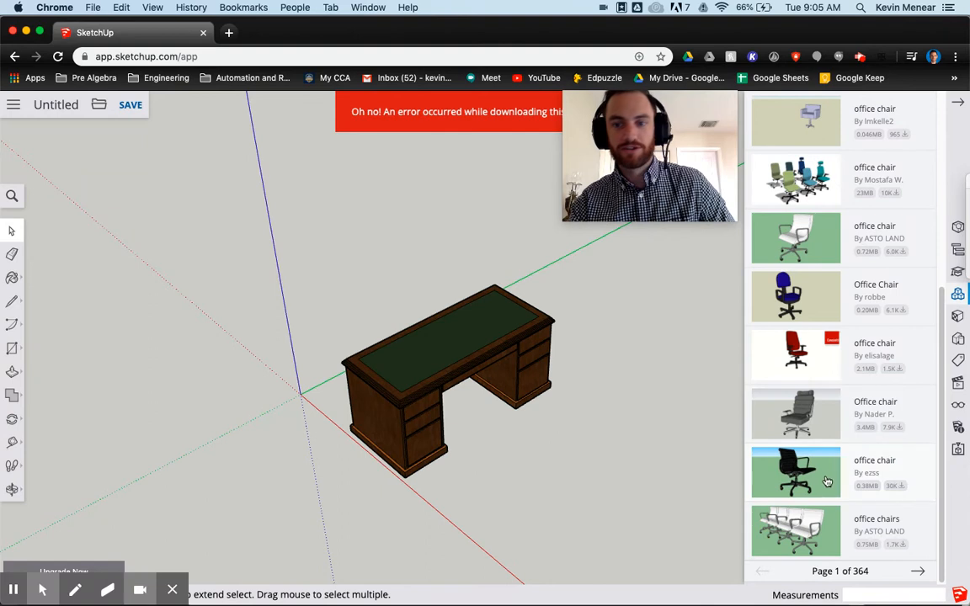
pyautogui.scroll(5, 804, 481)
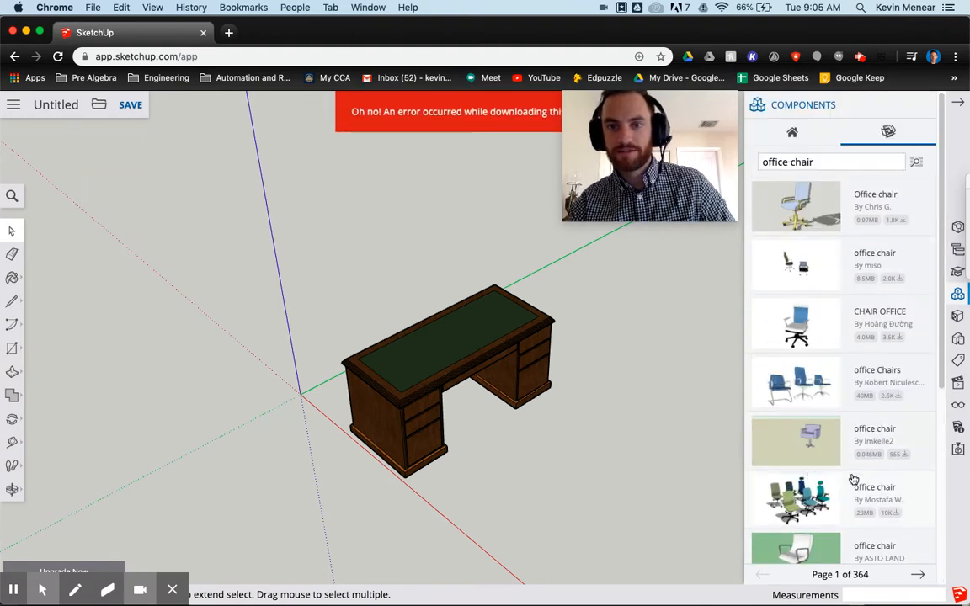
pyautogui.scroll(-10, 851, 480)
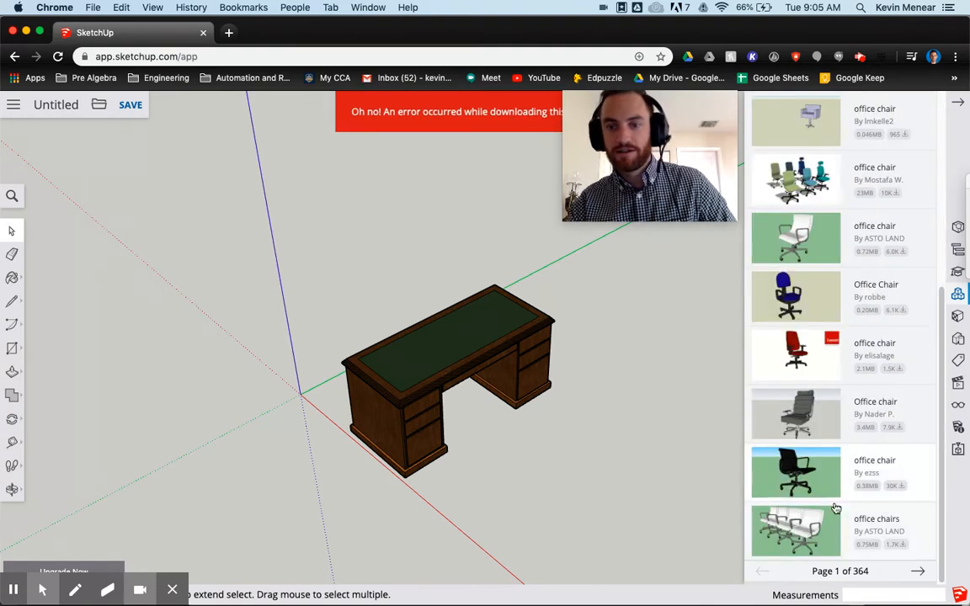
# - Load the 0.90MB black "Office chair" from page 2 of the results and place it on the ground at the desk's knee opening
pyautogui.click(917, 572)
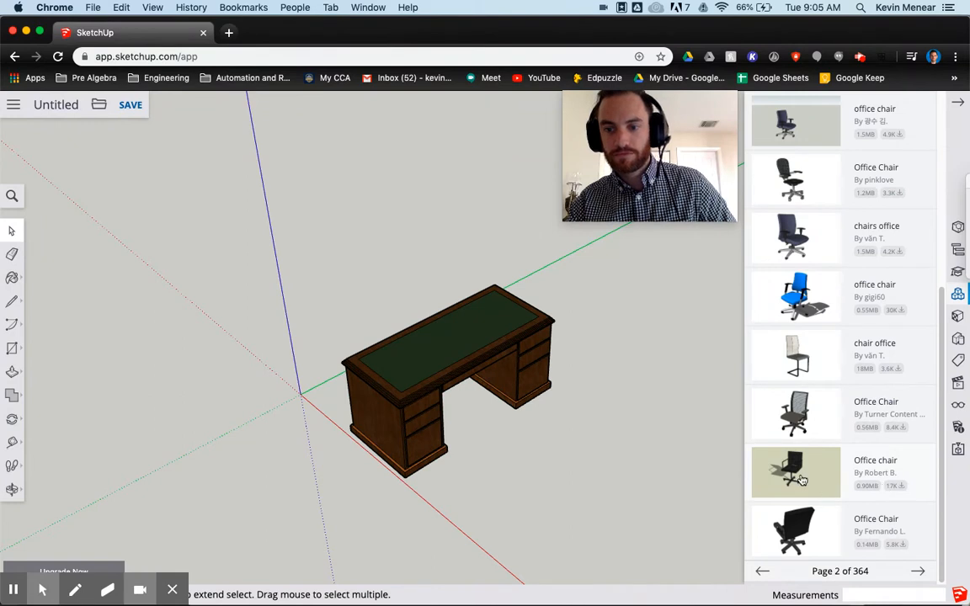
pyautogui.scroll(5, 801, 479)
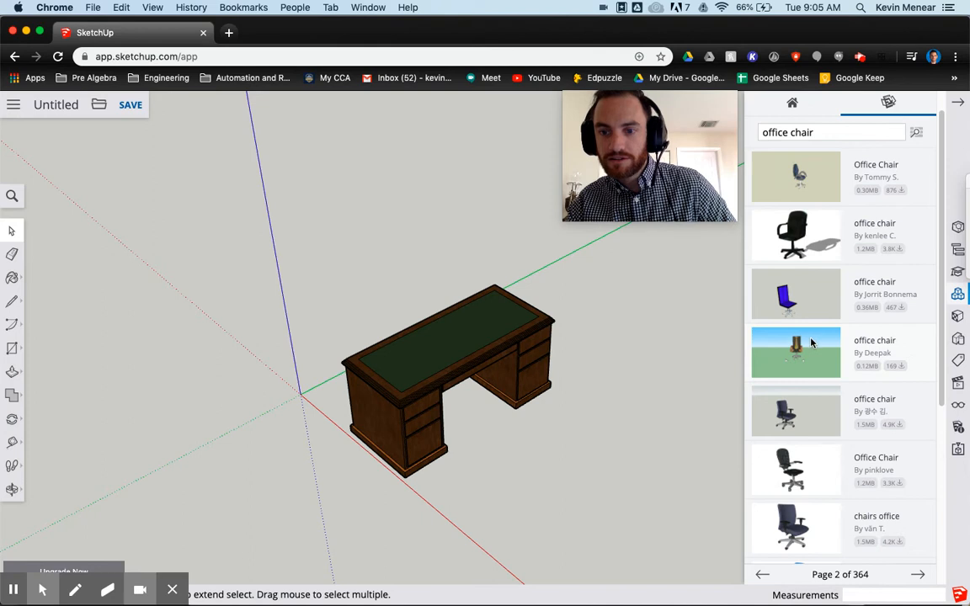
pyautogui.scroll(-5, 812, 341)
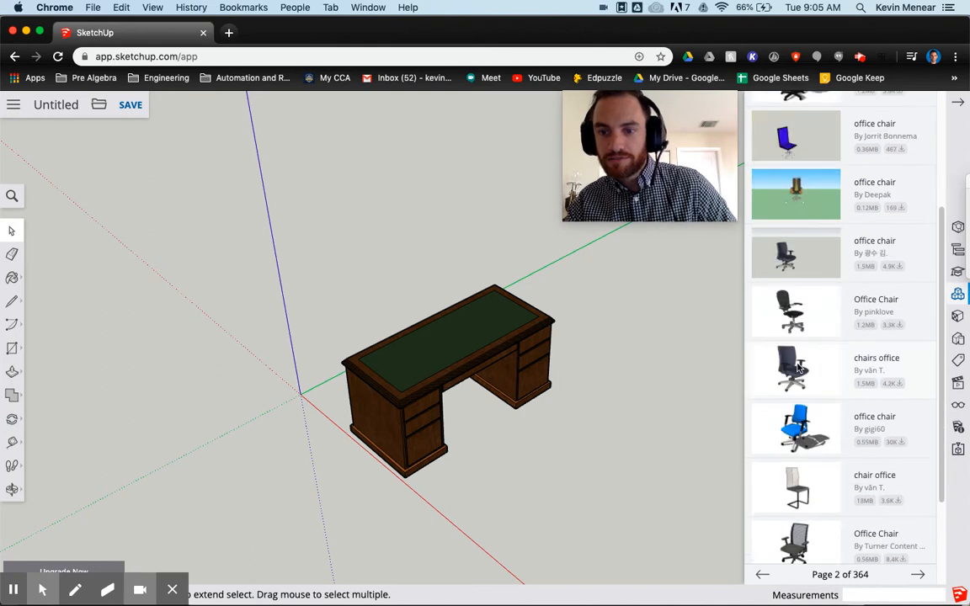
pyautogui.scroll(-4, 798, 367)
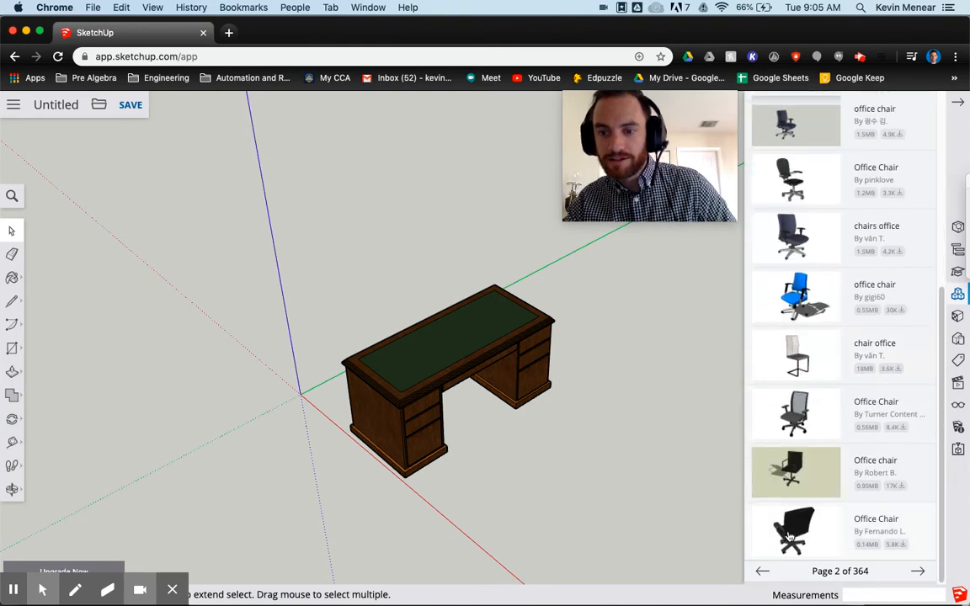
pyautogui.click(797, 469)
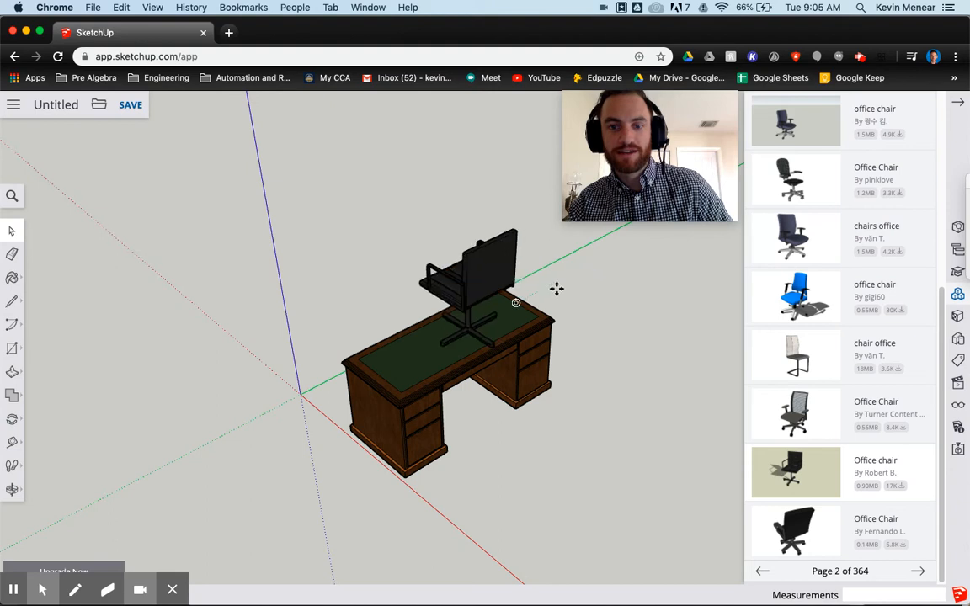
pyautogui.click(579, 390)
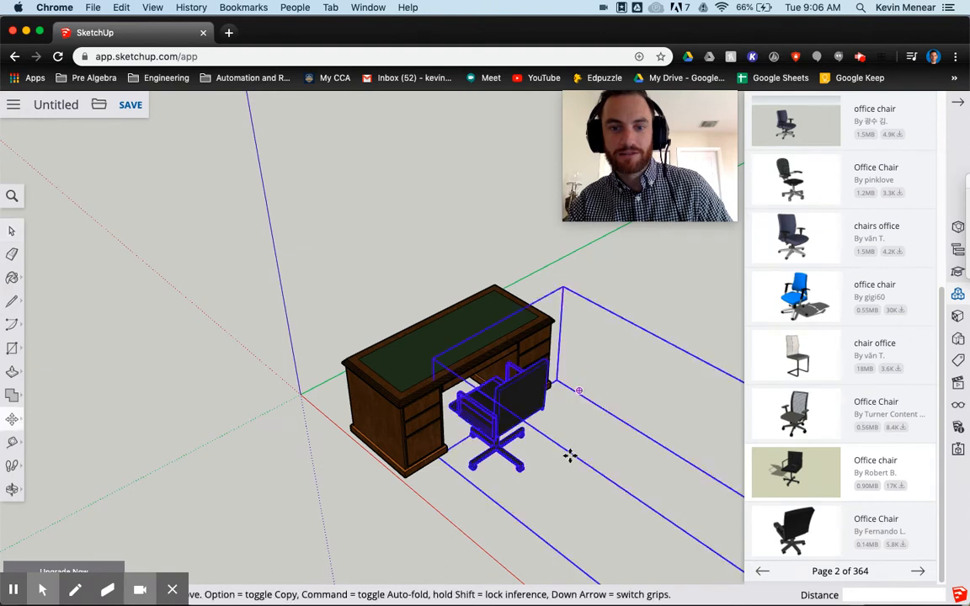
# - Examine the chair's position at the desk from the front and from both sides
pyautogui.moveTo(446, 501); pyautogui.dragTo(344, 371, button='middle')
pyautogui.moveTo(416, 473); pyautogui.dragTo(173, 515, button='middle')
pyautogui.moveTo(497, 441); pyautogui.dragTo(253, 476, button='middle')
pyautogui.moveTo(444, 517); pyautogui.dragTo(462, 474, button='middle')
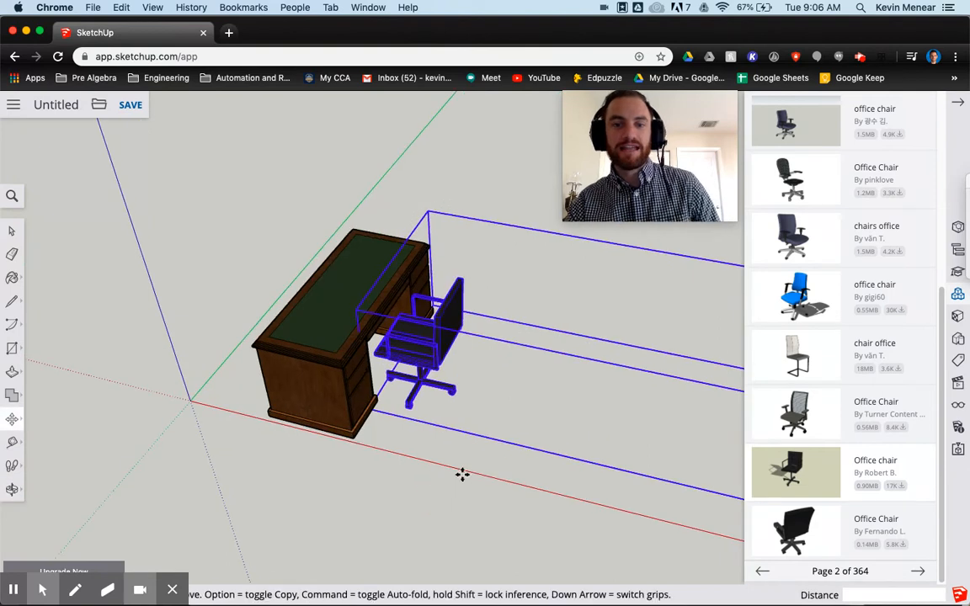
pyautogui.moveTo(351, 465); pyautogui.dragTo(278, 436, button='middle')
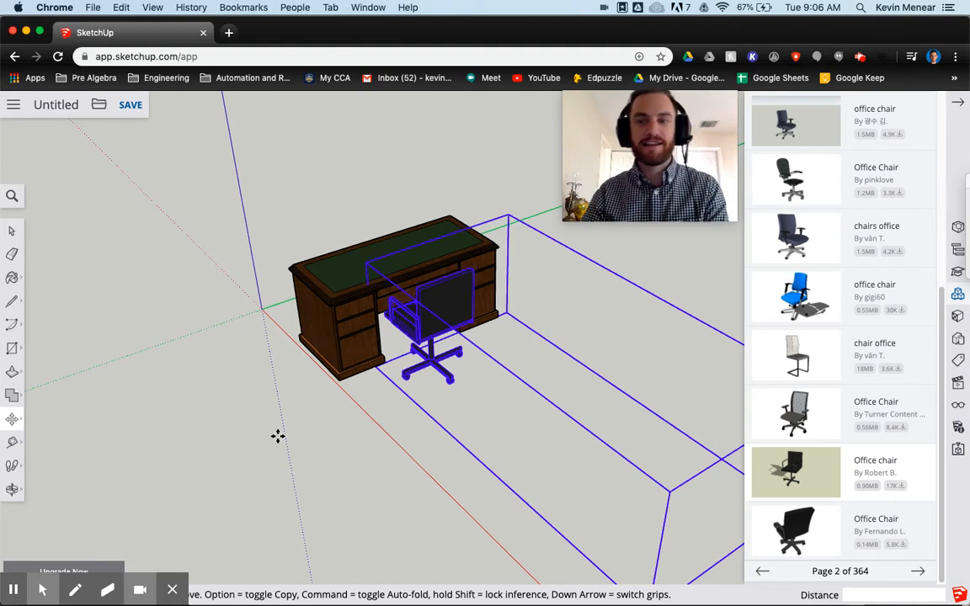
pyautogui.moveTo(266, 441); pyautogui.dragTo(478, 463, button='middle')
pyautogui.scroll(-1, 478, 463)
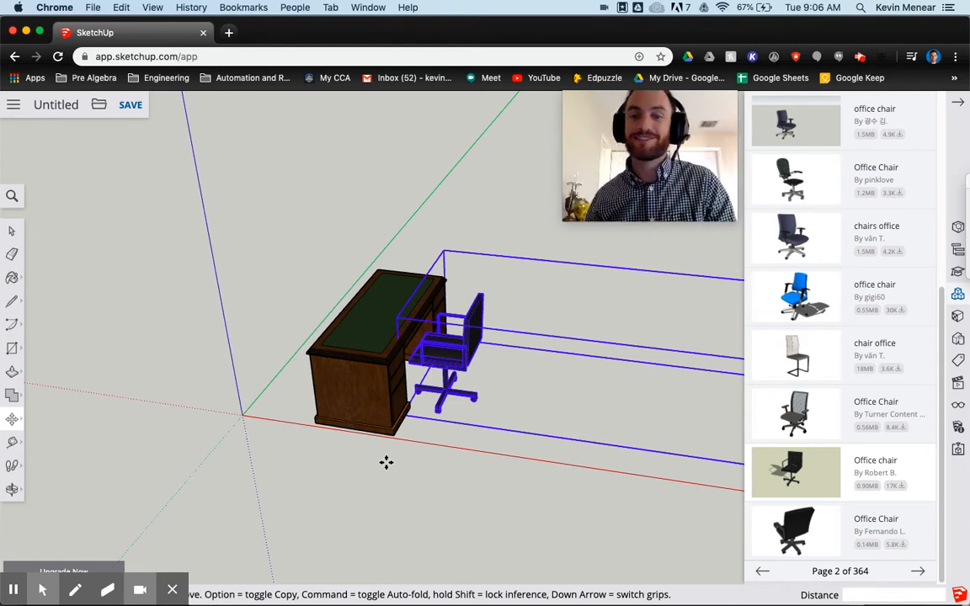
pyautogui.moveTo(264, 459); pyautogui.dragTo(429, 496, button='middle')
pyautogui.moveTo(567, 464); pyautogui.dragTo(556, 507, button='middle')
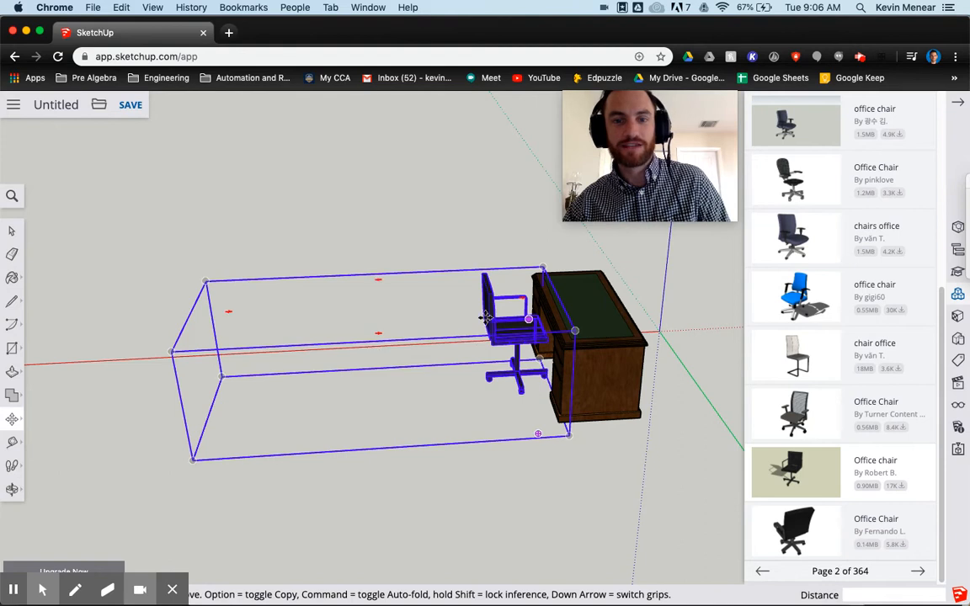
pyautogui.moveTo(371, 240); pyautogui.dragTo(492, 224, button='middle')
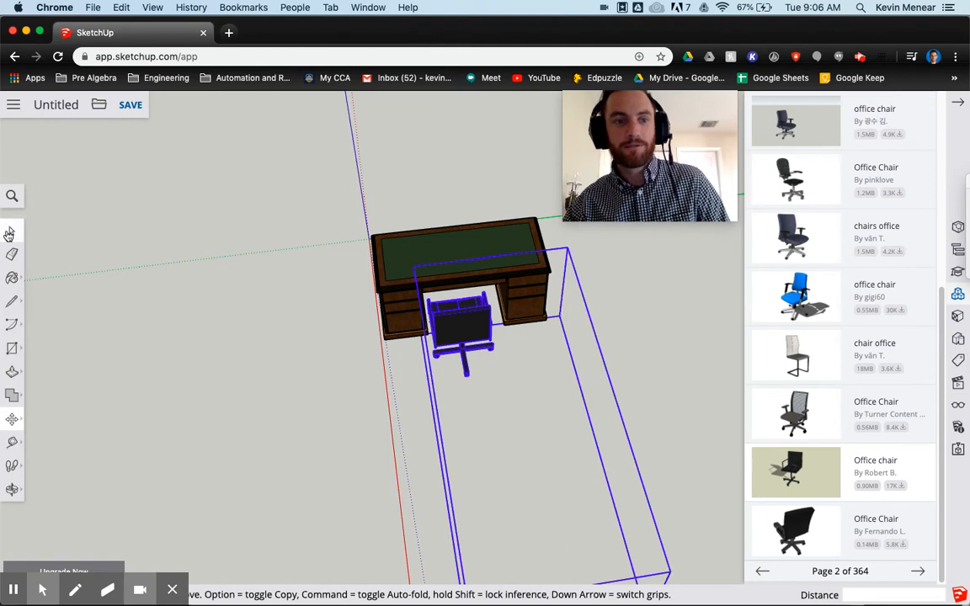
# - Deselect the chair with the Select tool and check its placement against the desk up close from above
pyautogui.click(10, 233)
pyautogui.click(195, 325)
pyautogui.moveTo(270, 444); pyautogui.dragTo(390, 371, button='middle')
pyautogui.scroll(6, 486, 389)
pyautogui.moveTo(280, 403); pyautogui.dragTo(526, 403, button='middle')
pyautogui.moveTo(437, 444); pyautogui.dragTo(490, 485, button='middle')
pyautogui.moveTo(519, 272); pyautogui.dragTo(701, 345, button='middle')
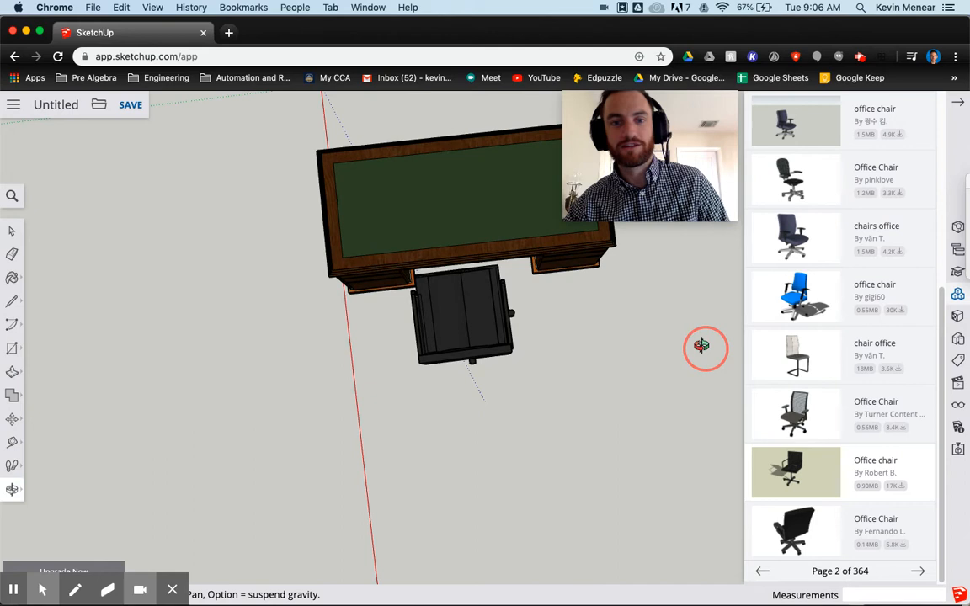
# - Delete the black office chair standing at the desk's knee opening
pyautogui.press('space')
pyautogui.click(444, 310)
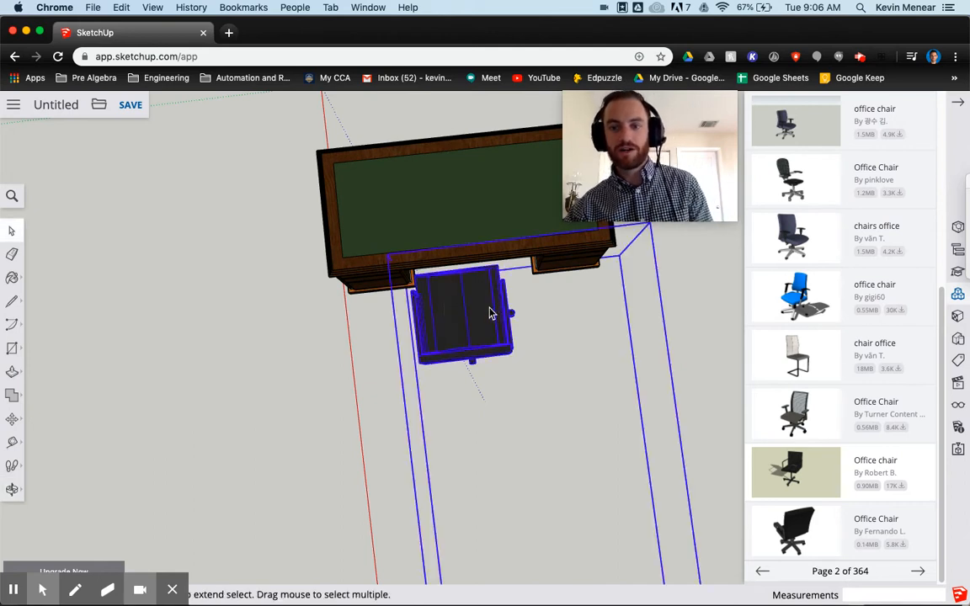
pyautogui.press('Delete')
# - Try loading the 0.14MB black "Office Chair" from page 2 of the results, and delete it again
pyautogui.moveTo(481, 425); pyautogui.dragTo(539, 526, button='middle')
pyautogui.click(796, 528)
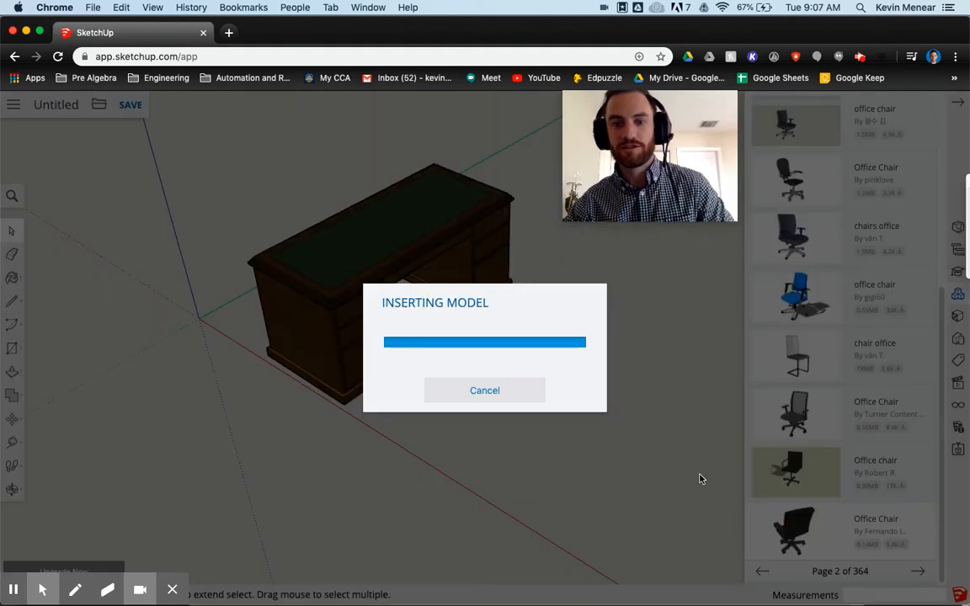
pyautogui.scroll(-5, 588, 488)
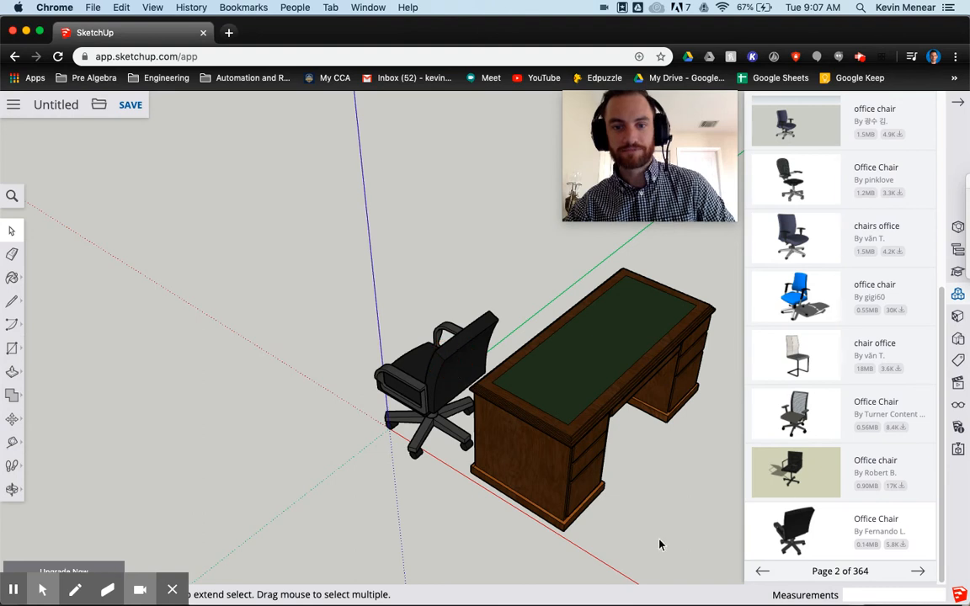
pyautogui.scroll(-4, 663, 531)
pyautogui.moveTo(663, 530); pyautogui.dragTo(522, 413, button='middle')
pyautogui.click(388, 313)
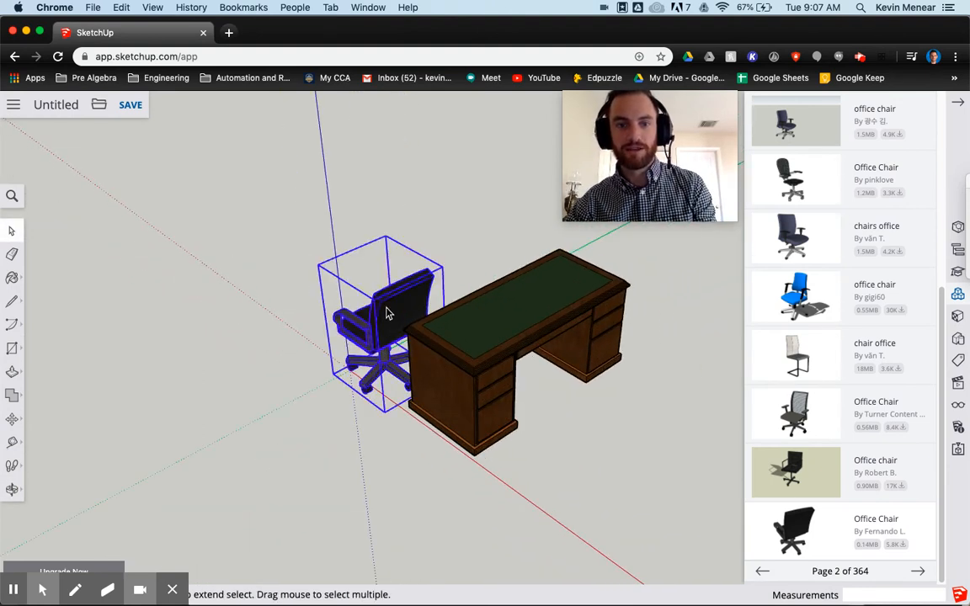
pyautogui.moveTo(496, 539); pyautogui.dragTo(508, 516, button='middle')
pyautogui.press('Delete')
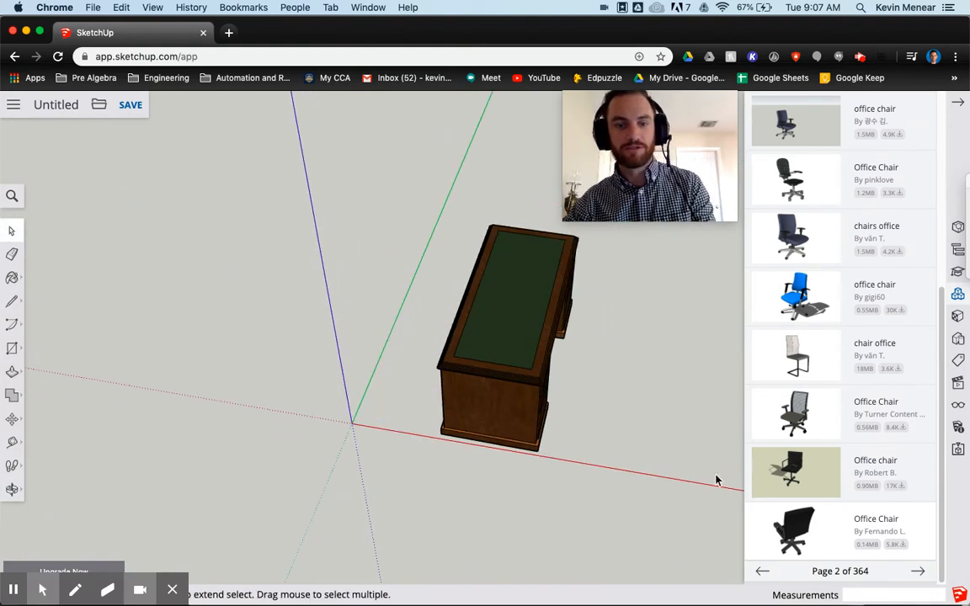
# - Load the 0.14MB black "Office Chair" from page 2 of the results into the model at the origin
pyautogui.click(796, 529)
pyautogui.scroll(-5, 472, 419)
pyautogui.moveTo(478, 417); pyautogui.dragTo(434, 457, button='middle')
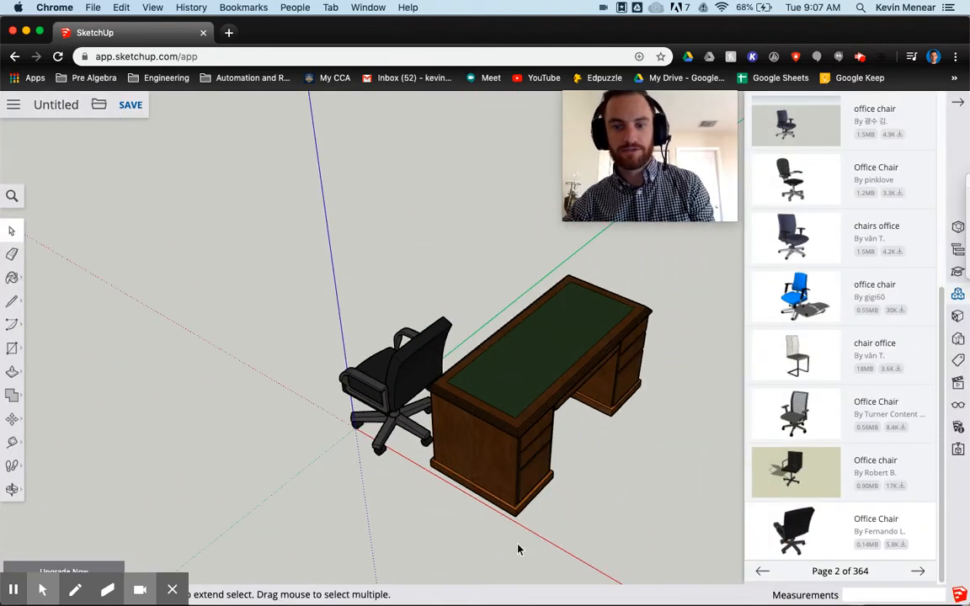
# - Move the chair about 5' along the red axis to the drawer side of the desk
pyautogui.click(423, 376)
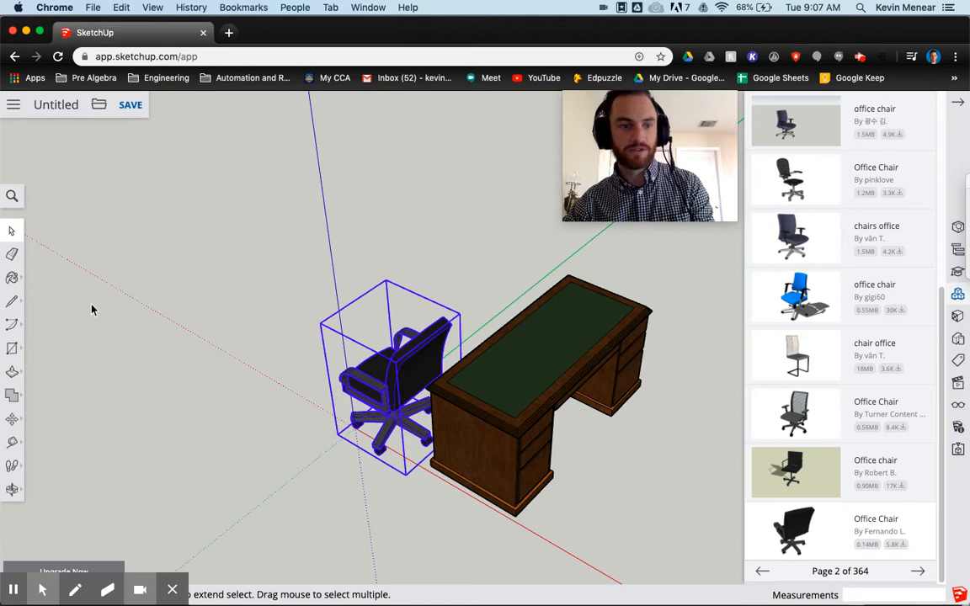
pyautogui.click(12, 425)
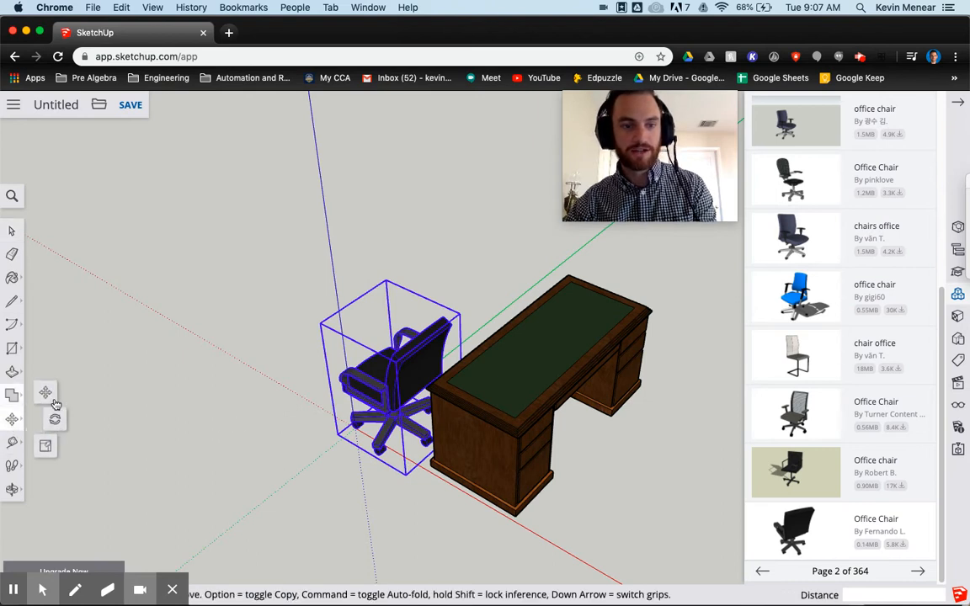
pyautogui.click(45, 396)
pyautogui.moveTo(353, 522); pyautogui.dragTo(473, 423, button='middle')
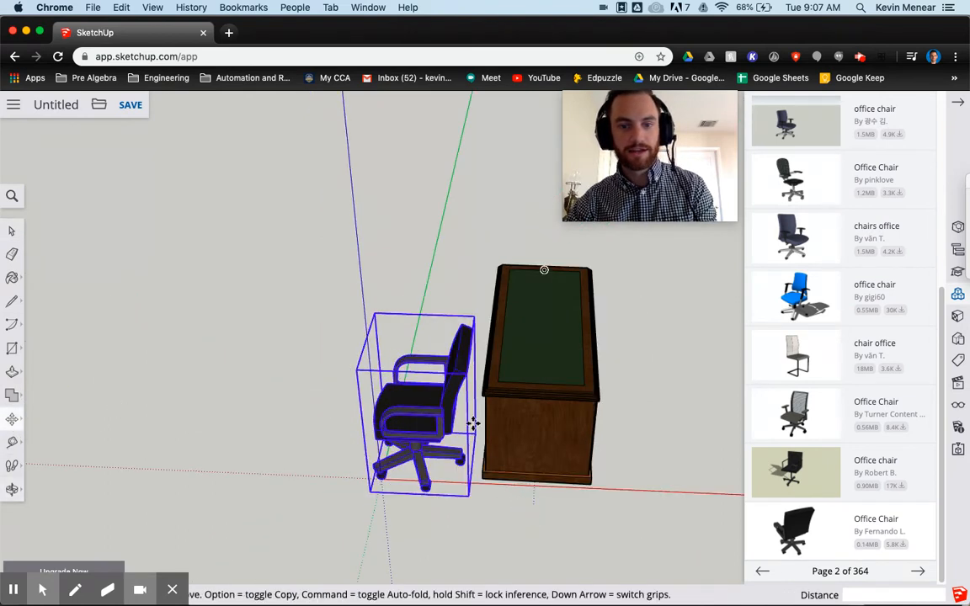
pyautogui.click(423, 434)
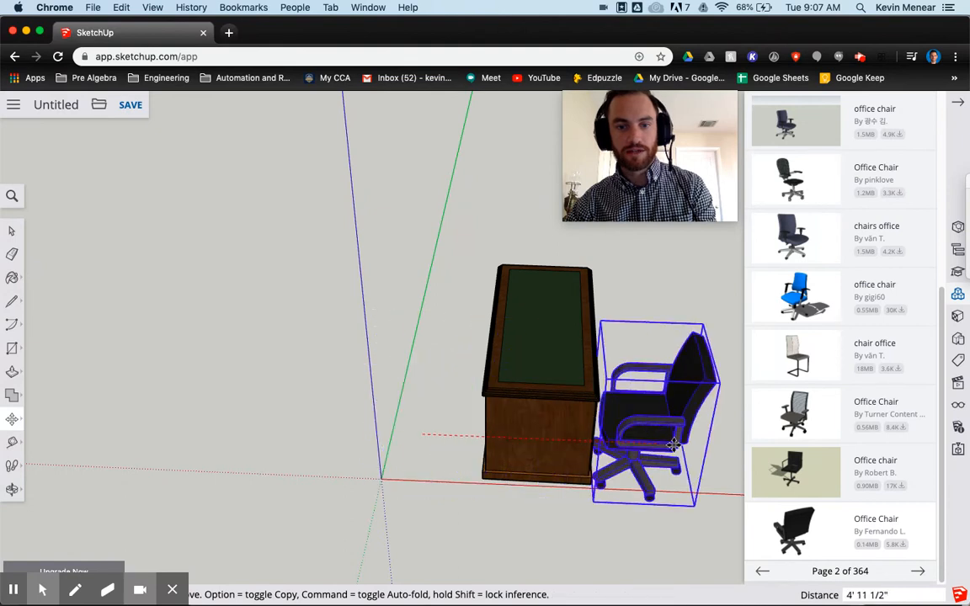
pyautogui.click(678, 446)
# - Move the chair about 2' 4 1/2" along the green axis to line up with the desk's knee opening
pyautogui.moveTo(565, 509); pyautogui.dragTo(415, 509, button='middle')
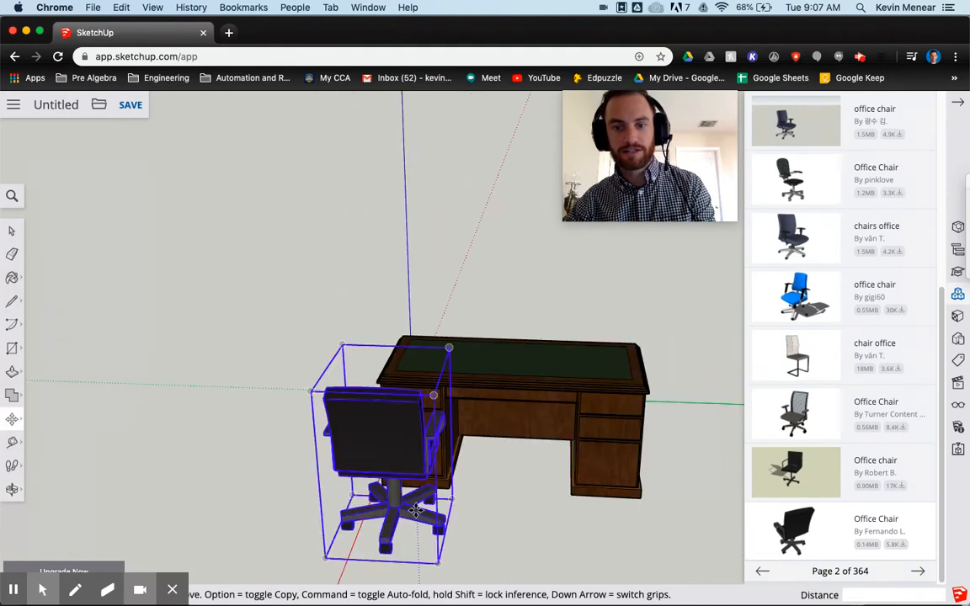
pyautogui.click(388, 461)
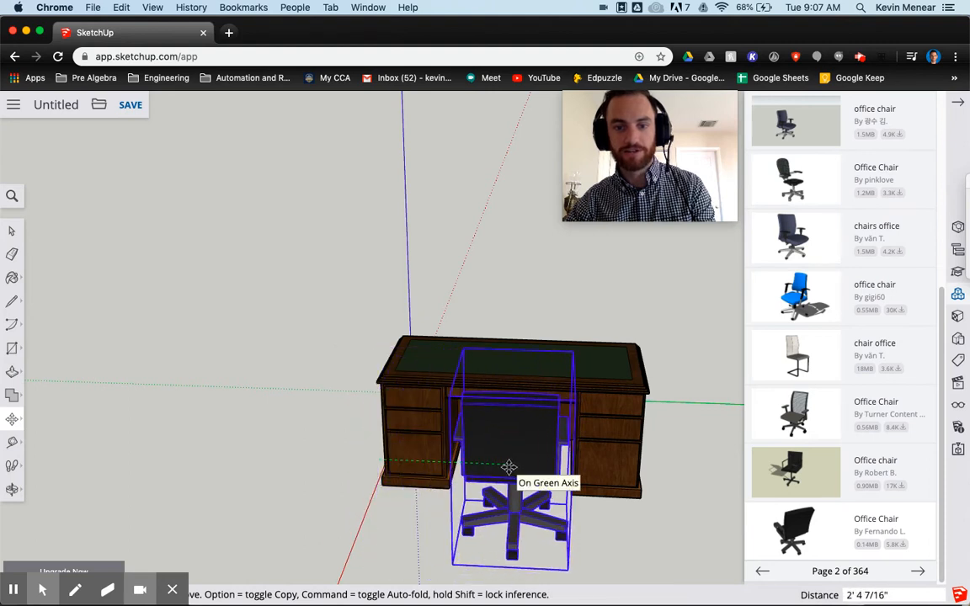
pyautogui.click(509, 467)
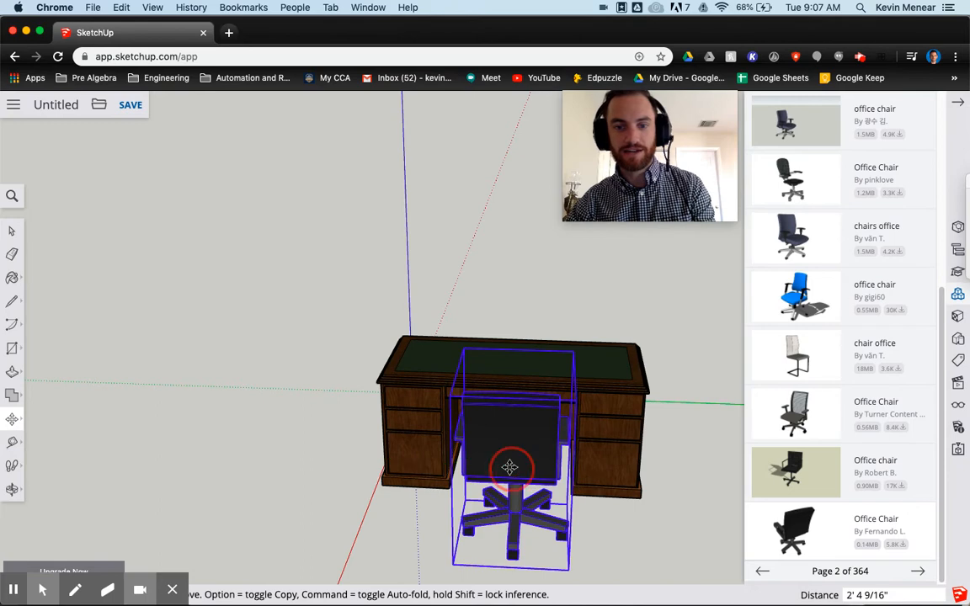
pyautogui.moveTo(508, 570); pyautogui.dragTo(407, 501, button='middle')
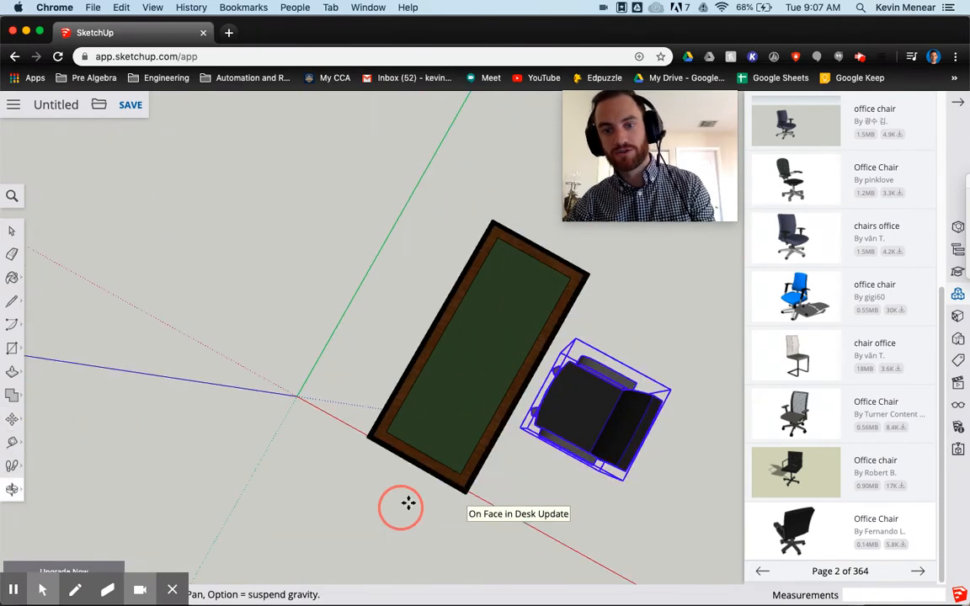
# - Nudge the chair closer to the desk, centre it on the knee opening about 2 1/4" along the green axis, and deselect it
pyautogui.click(589, 408)
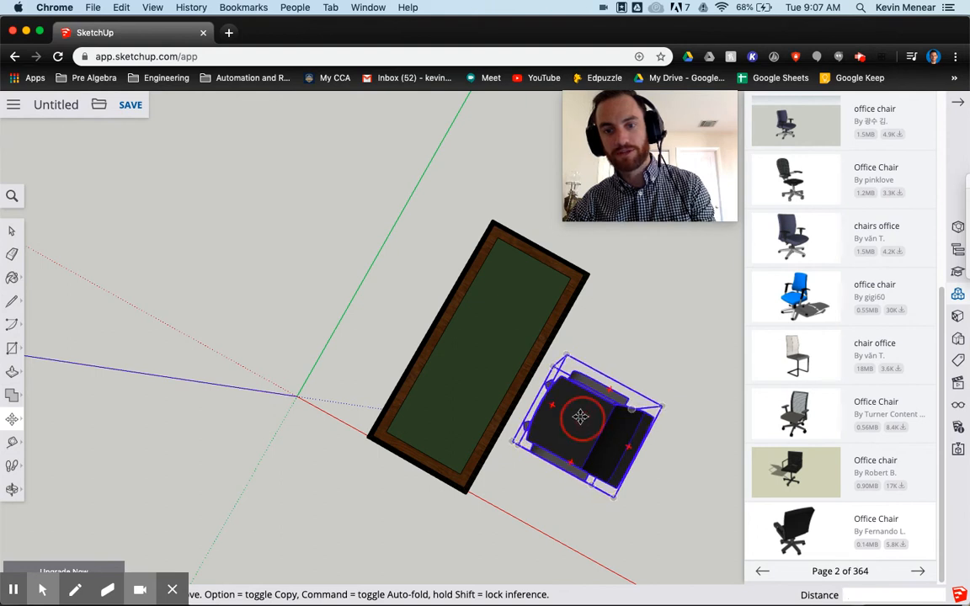
pyautogui.click(580, 416)
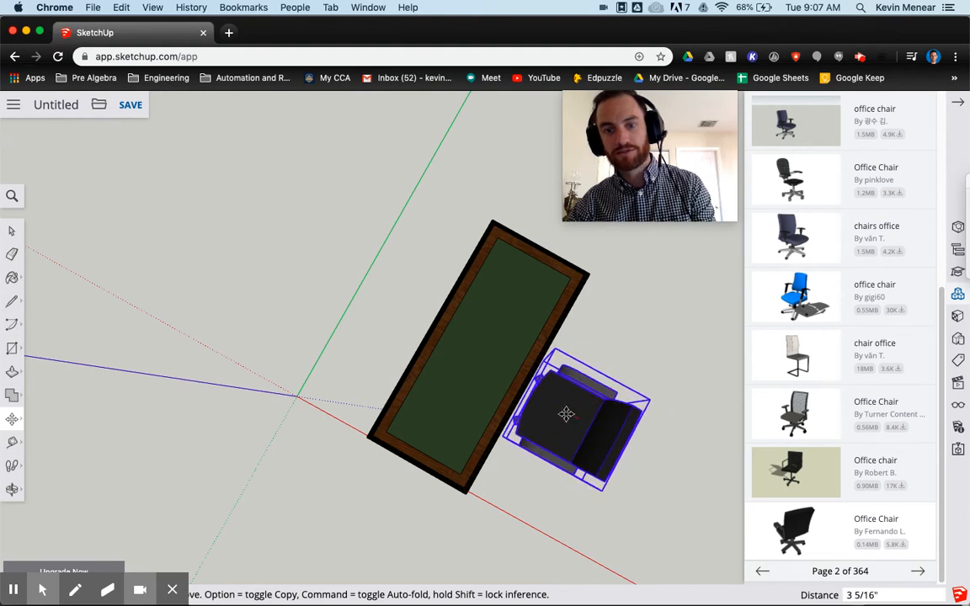
pyautogui.moveTo(537, 463); pyautogui.dragTo(201, 199, button='middle')
pyautogui.moveTo(337, 357); pyautogui.dragTo(299, 361, button='middle')
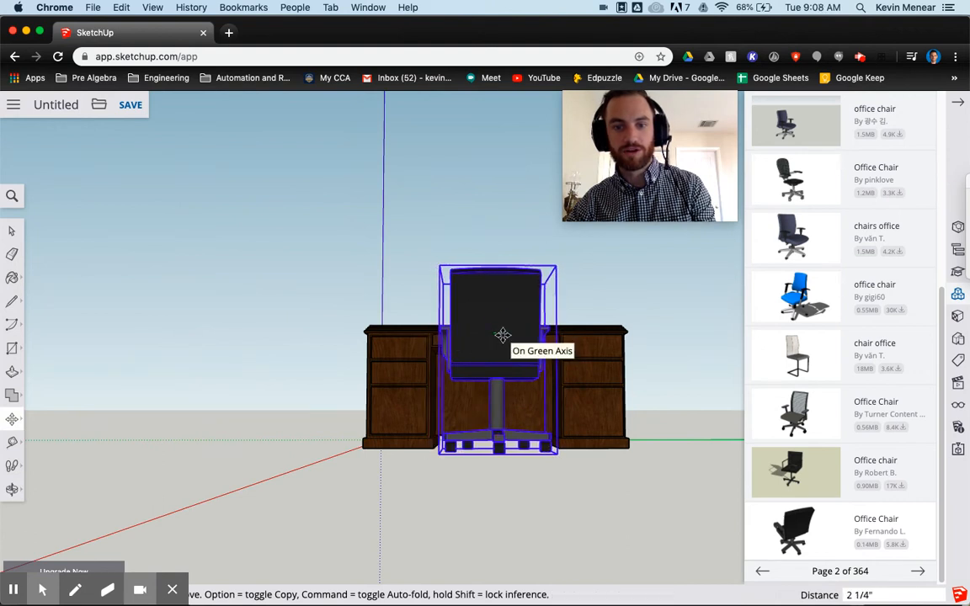
pyautogui.moveTo(503, 336); pyautogui.dragTo(465, 472, button='middle')
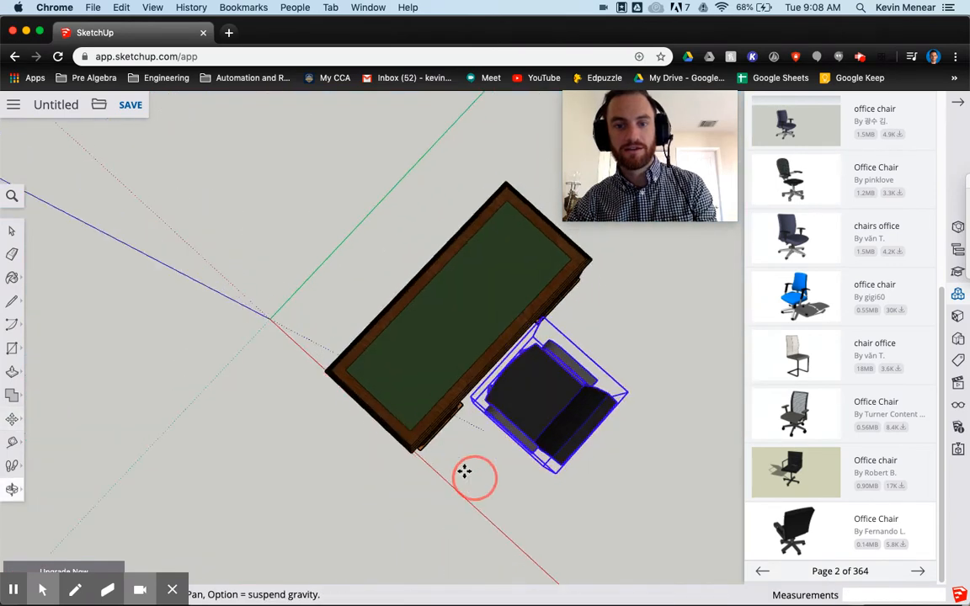
pyautogui.click(11, 230)
pyautogui.click(270, 286)
pyautogui.moveTo(268, 287); pyautogui.dragTo(645, 229, button='middle')
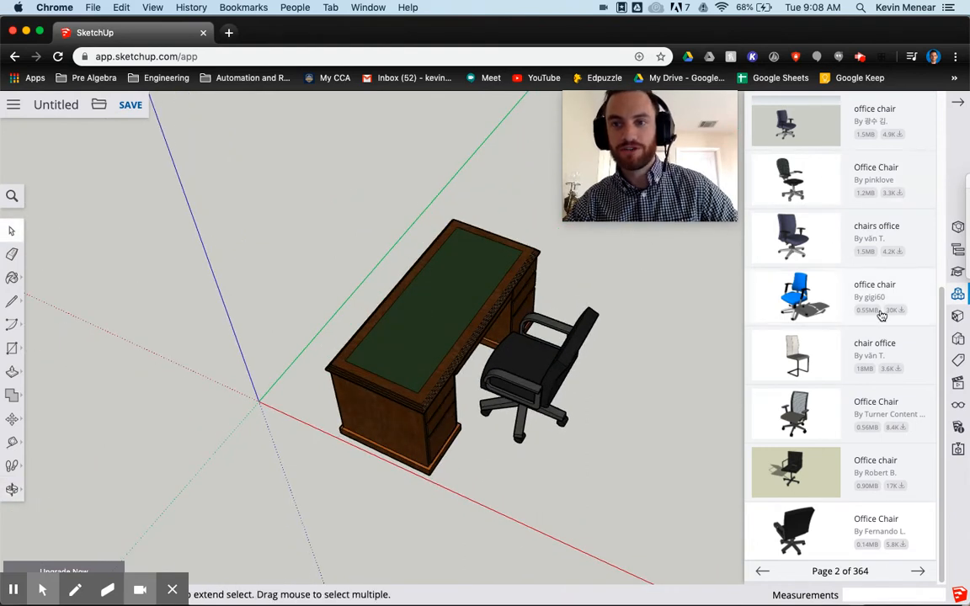
# - Search the 3D Warehouse for "office plant"
pyautogui.scroll(5, 881, 311)
pyautogui.moveTo(820, 164); pyautogui.dragTo(768, 162)
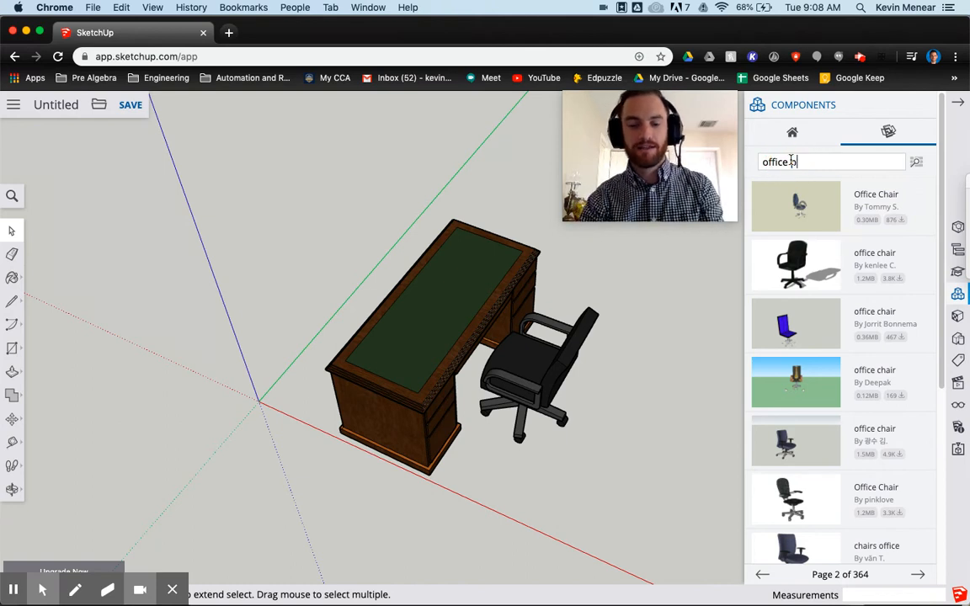
pyautogui.press('Return')
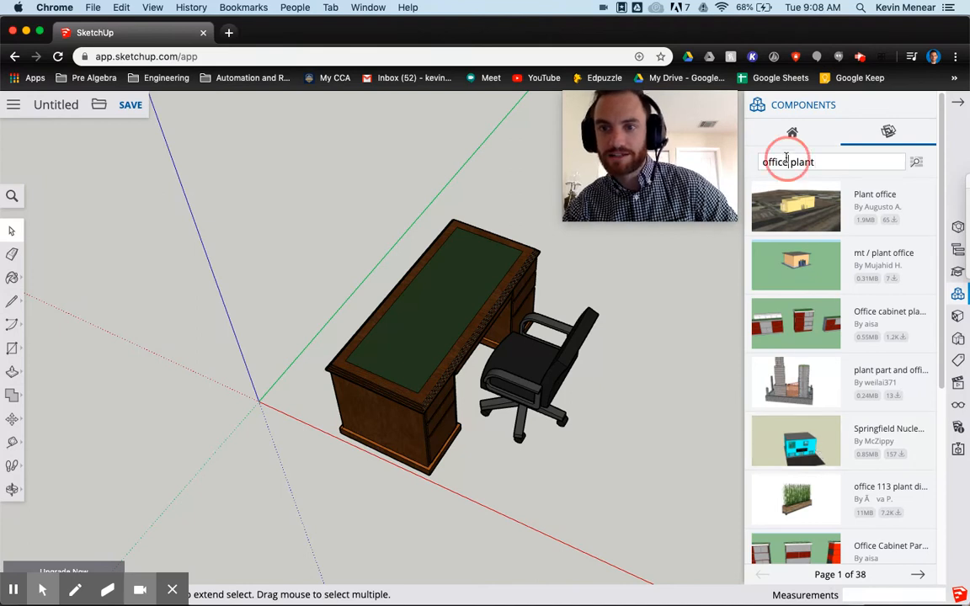
# - Search the 3D Warehouse for "house plant" and place the 1.0MB "House Plant" in the orange pot on the far end of the desktop
pyautogui.write('hous')
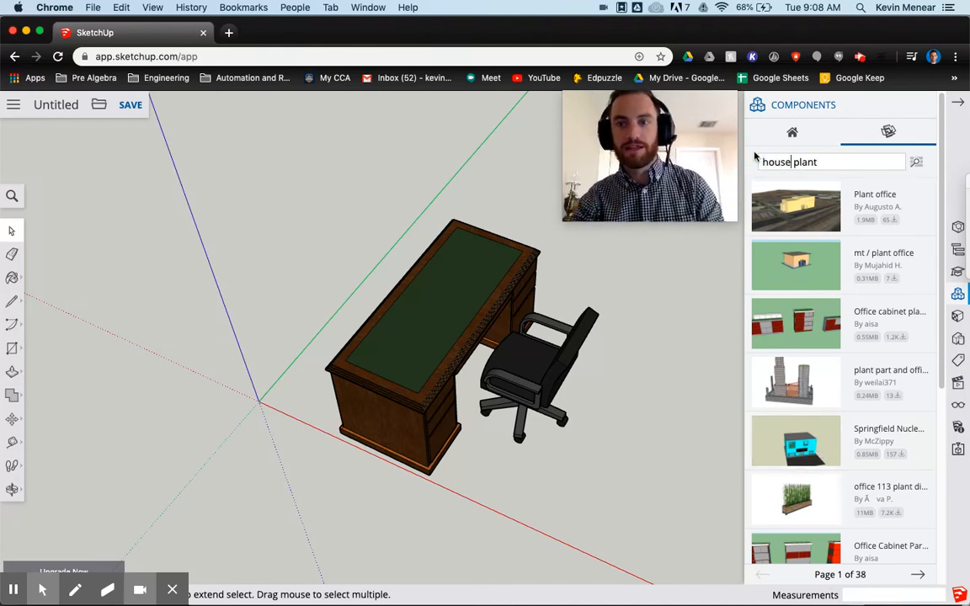
pyautogui.press('Return')
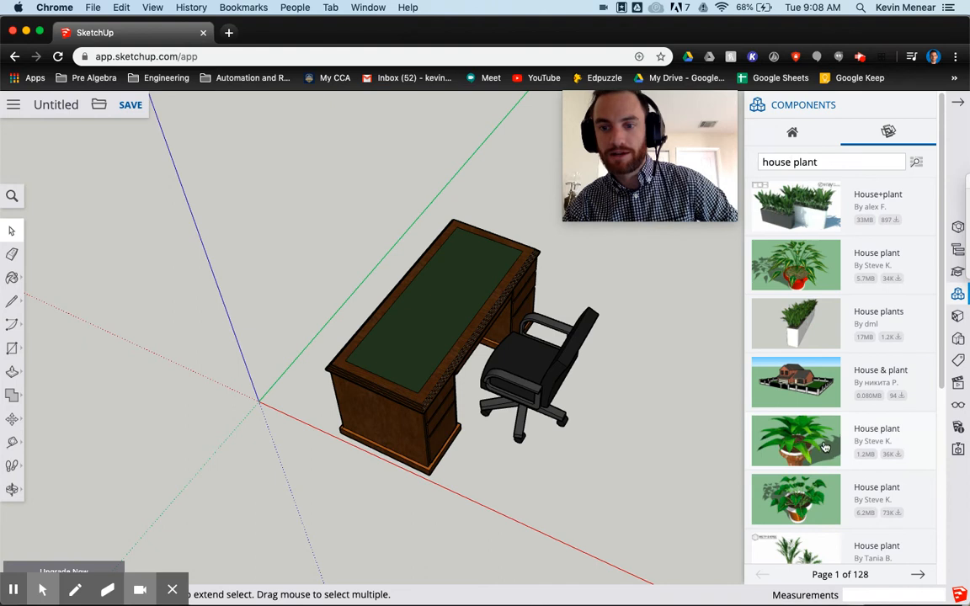
pyautogui.scroll(-5, 817, 448)
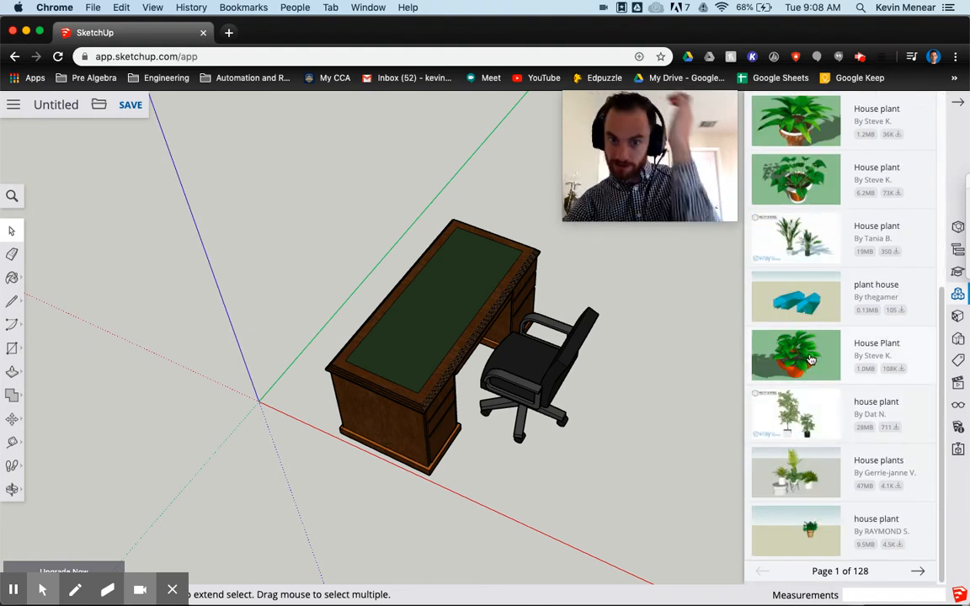
pyautogui.click(810, 360)
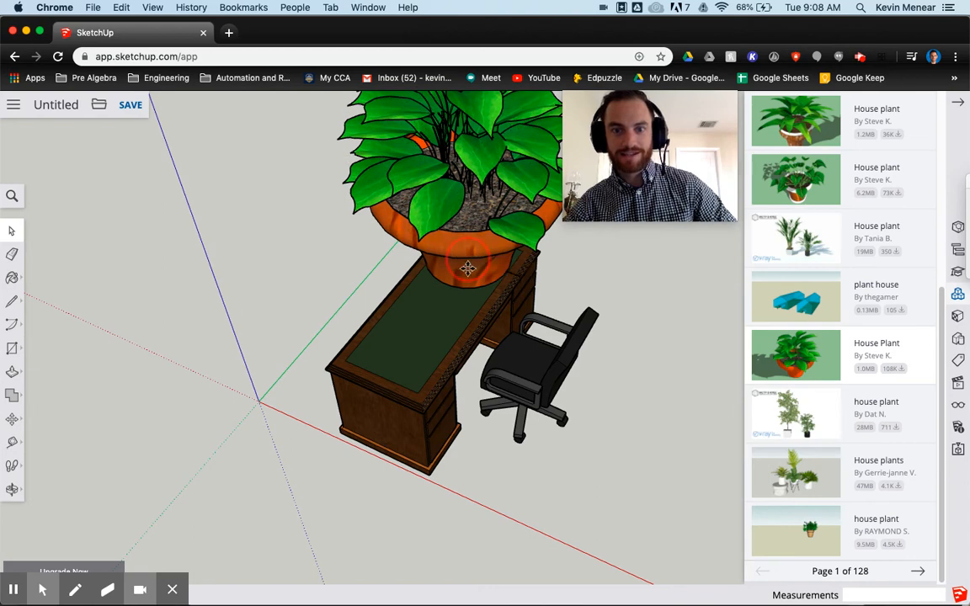
pyautogui.click(466, 256)
pyautogui.click(19, 233)
pyautogui.click(325, 351)
# - Check the plant on the desk from the back and front, and collapse the Components panel to free the drawing area
pyautogui.moveTo(412, 396); pyautogui.dragTo(227, 442, button='middle')
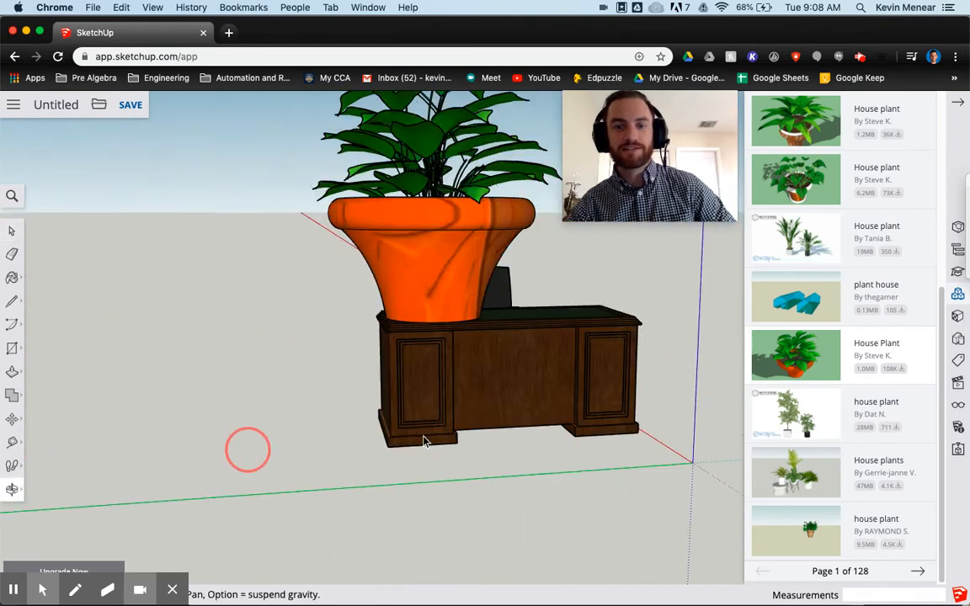
pyautogui.moveTo(223, 497); pyautogui.dragTo(682, 402, button='middle')
pyautogui.moveTo(701, 130); pyautogui.dragTo(699, 484)
pyautogui.click(959, 106)
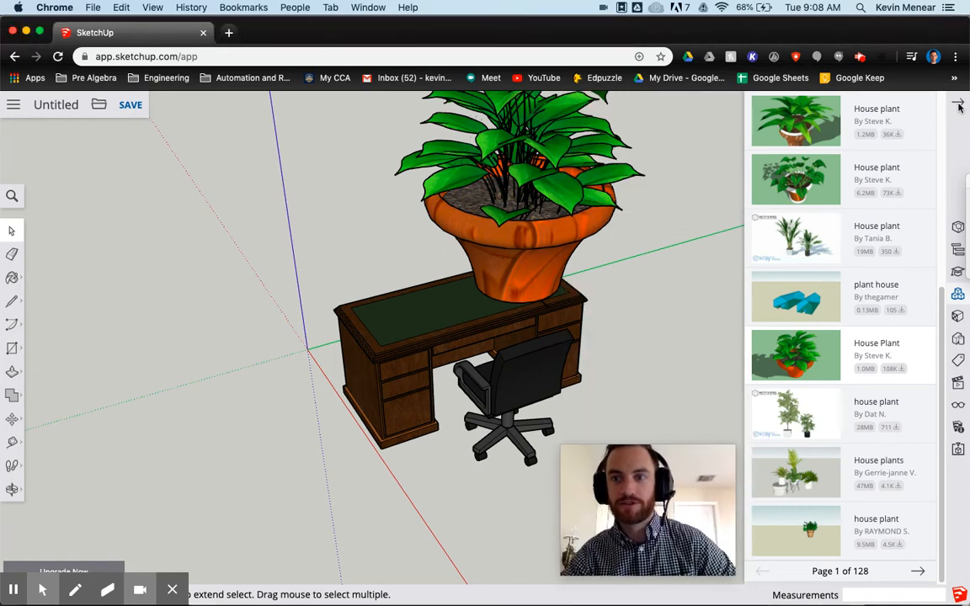
pyautogui.click(959, 105)
pyautogui.moveTo(688, 459); pyautogui.dragTo(900, 472)
pyautogui.click(674, 410)
# - Scale the house plant down uniformly to about 0.80 of its size from a corner grip
pyautogui.moveTo(627, 284); pyautogui.dragTo(800, 190, button='middle')
pyautogui.moveTo(593, 270); pyautogui.dragTo(336, 346, button='middle')
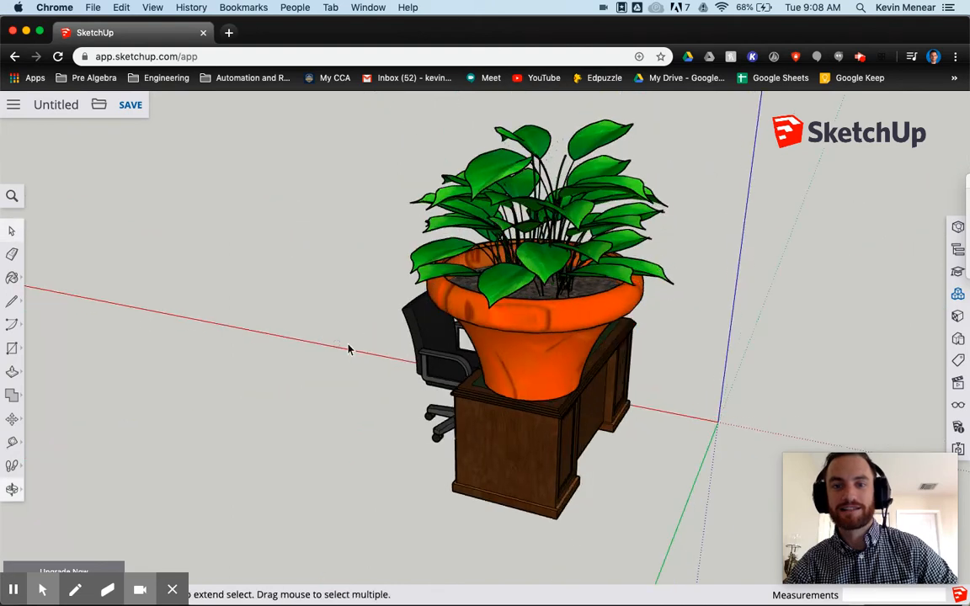
pyautogui.moveTo(690, 451); pyautogui.dragTo(596, 280, button='middle')
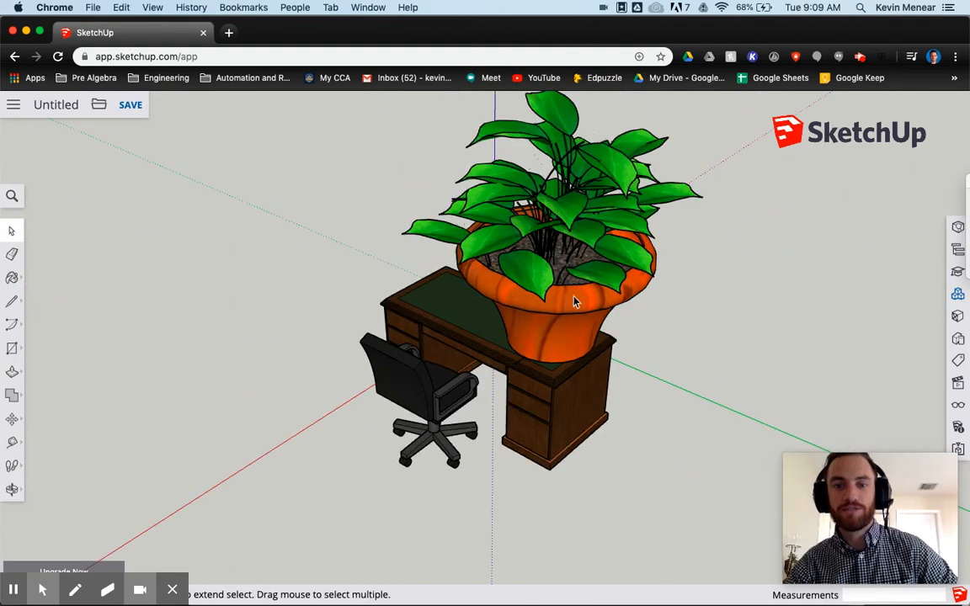
pyautogui.click(575, 301)
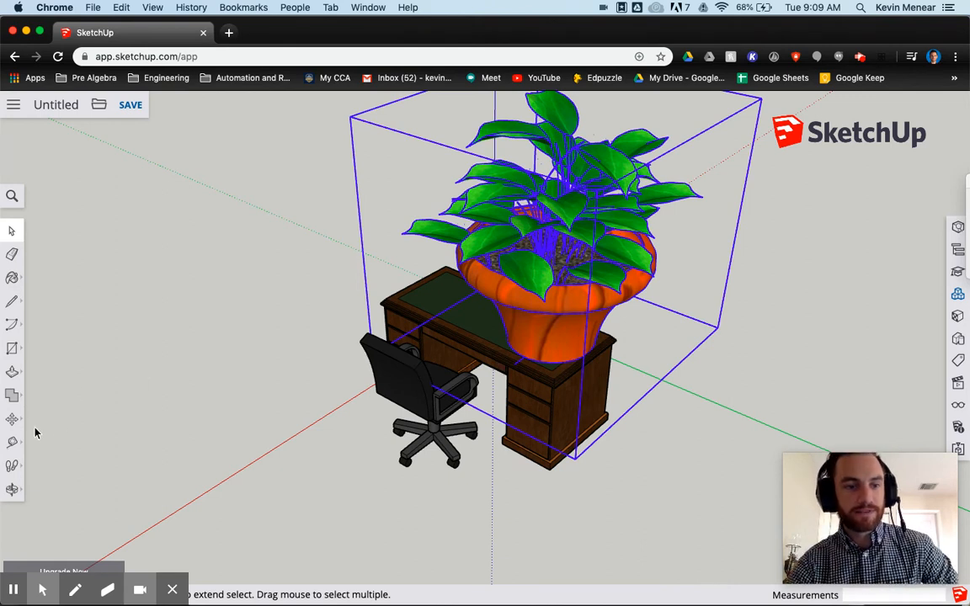
pyautogui.click(13, 420)
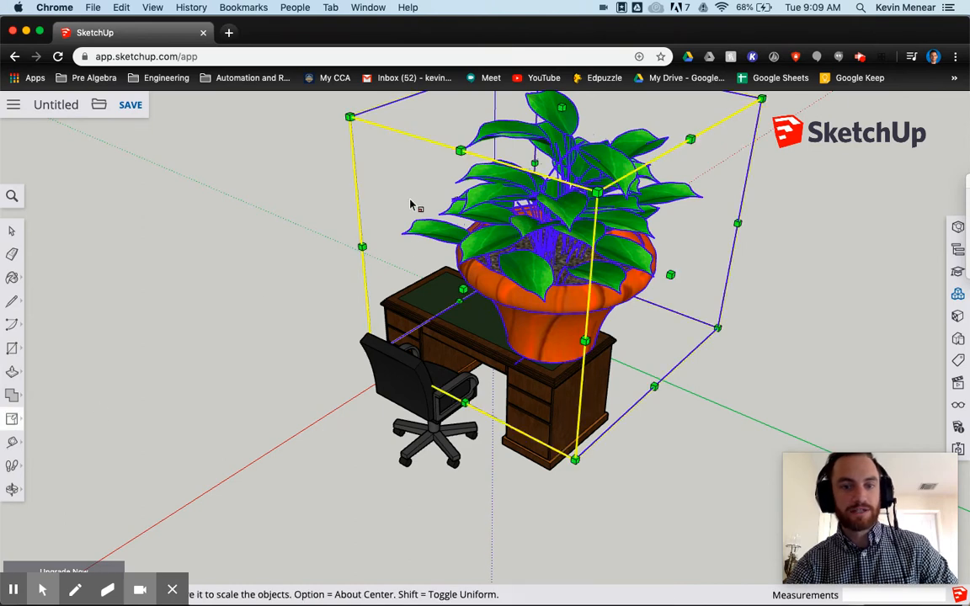
pyautogui.moveTo(596, 461); pyautogui.dragTo(396, 421, button='middle')
pyautogui.press('s')
pyautogui.moveTo(340, 170); pyautogui.dragTo(372, 249)
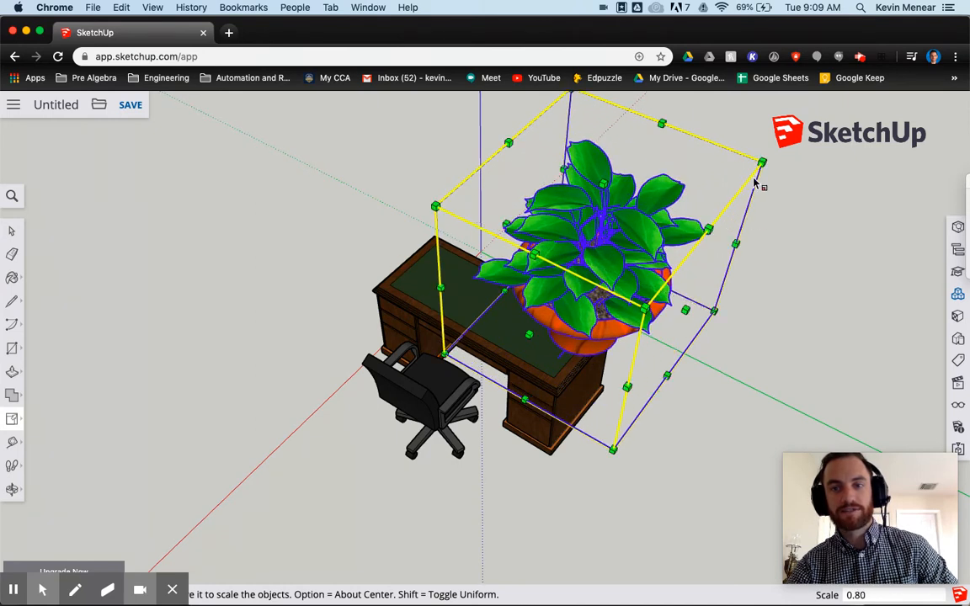
# - Shrink the plant further with uniform corner scaling, ending with a factor of about 0.44, to fit the desk's corner, and inspect it up close
pyautogui.moveTo(761, 162); pyautogui.dragTo(626, 273)
pyautogui.moveTo(630, 502); pyautogui.dragTo(604, 374, button='middle')
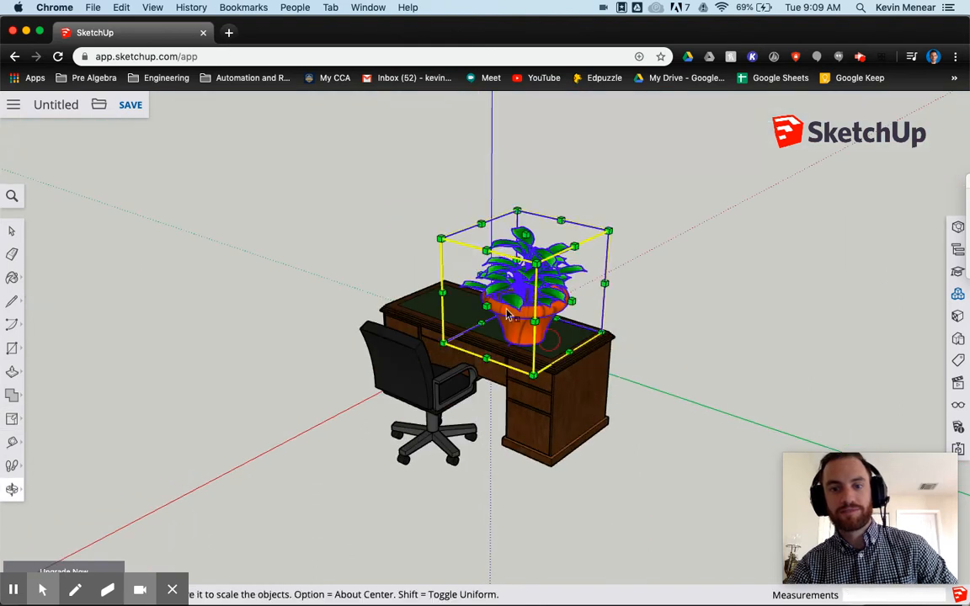
pyautogui.moveTo(437, 236); pyautogui.dragTo(542, 282)
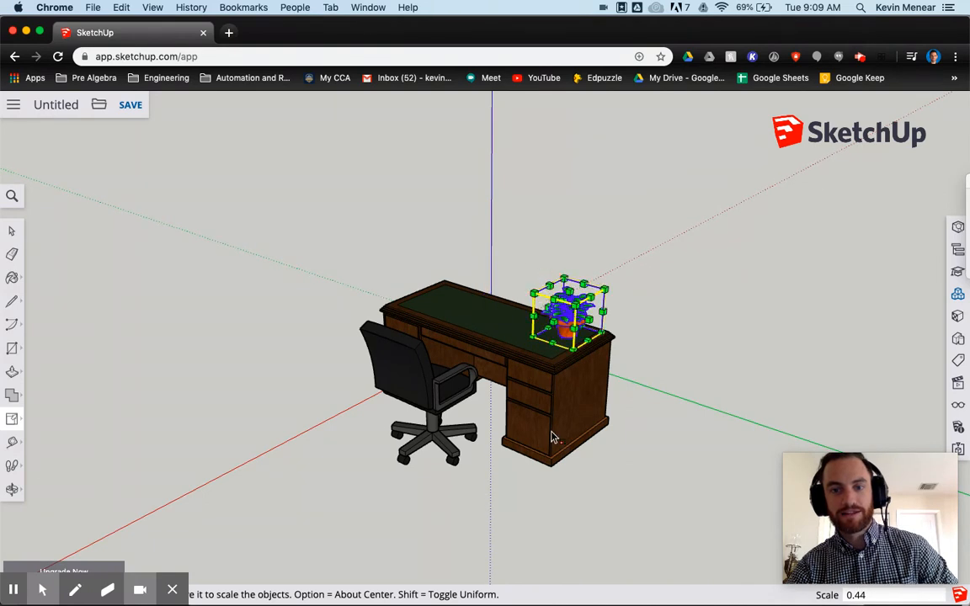
pyautogui.scroll(-1, 566, 392)
pyautogui.scroll(6, 567, 392)
pyautogui.moveTo(574, 392); pyautogui.dragTo(250, 386, button='middle')
pyautogui.moveTo(492, 393); pyautogui.dragTo(38, 454, button='middle')
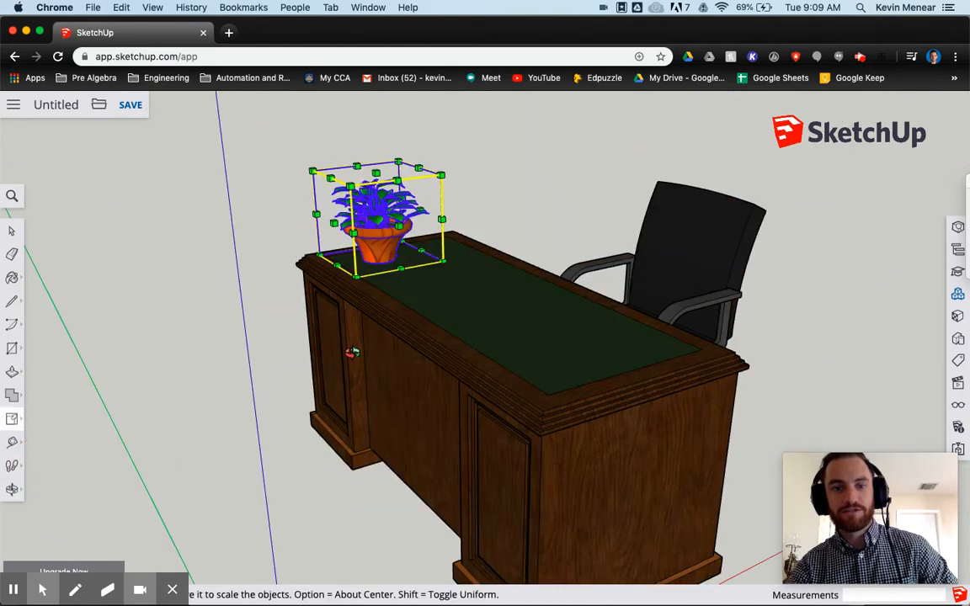
# - Leave the Scale tool and deselect the house plant, with the desk seen from the chair side
pyautogui.moveTo(352, 352); pyautogui.dragTo(126, 387, button='middle')
pyautogui.moveTo(422, 340); pyautogui.dragTo(277, 463, button='middle')
pyautogui.moveTo(458, 358); pyautogui.dragTo(250, 368, button='middle')
pyautogui.moveTo(480, 340); pyautogui.dragTo(261, 338, button='middle')
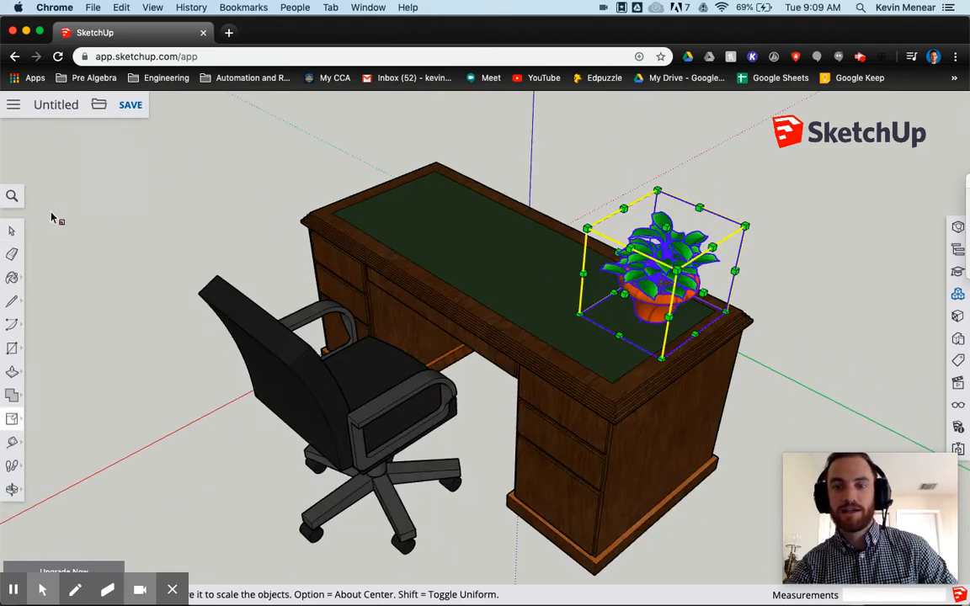
pyautogui.click(12, 229)
pyautogui.click(275, 160)
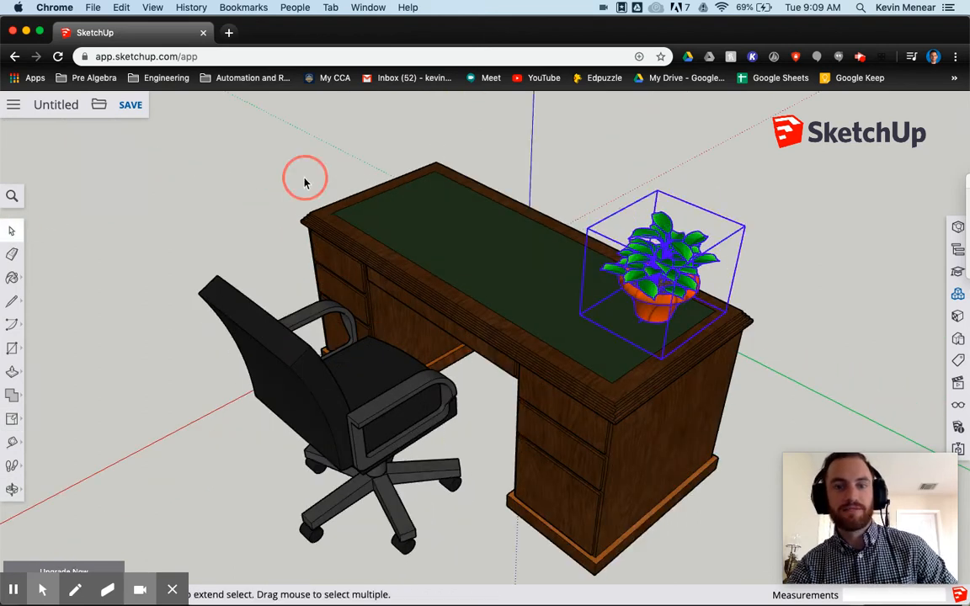
# - Examine the whole arrangement of desk, office chair and house plant from the drawer side at a wider zoom
pyautogui.moveTo(585, 396); pyautogui.dragTo(726, 400, button='middle')
pyautogui.moveTo(629, 365)
pyautogui.mouseDown(button='middle')
pyautogui.moveTo(692, 389)
pyautogui.moveTo(689, 326)
pyautogui.mouseUp(button='middle')
pyautogui.scroll(-2, 638, 396)
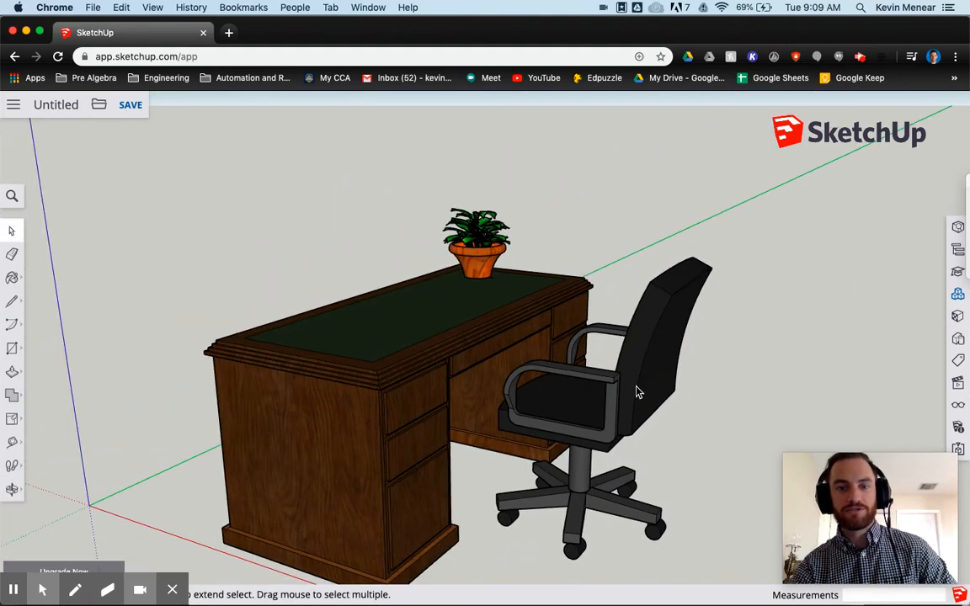
pyautogui.scroll(-1, 641, 381)
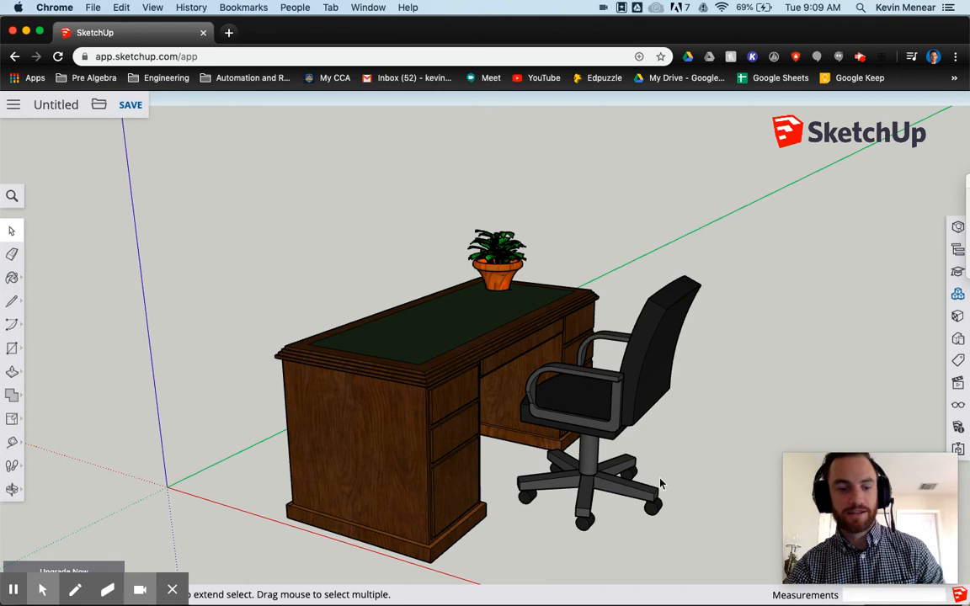
pyautogui.moveTo(660, 484)
pyautogui.mouseDown(button='middle')
pyautogui.moveTo(578, 440)
pyautogui.moveTo(611, 411)
pyautogui.mouseUp(button='middle')
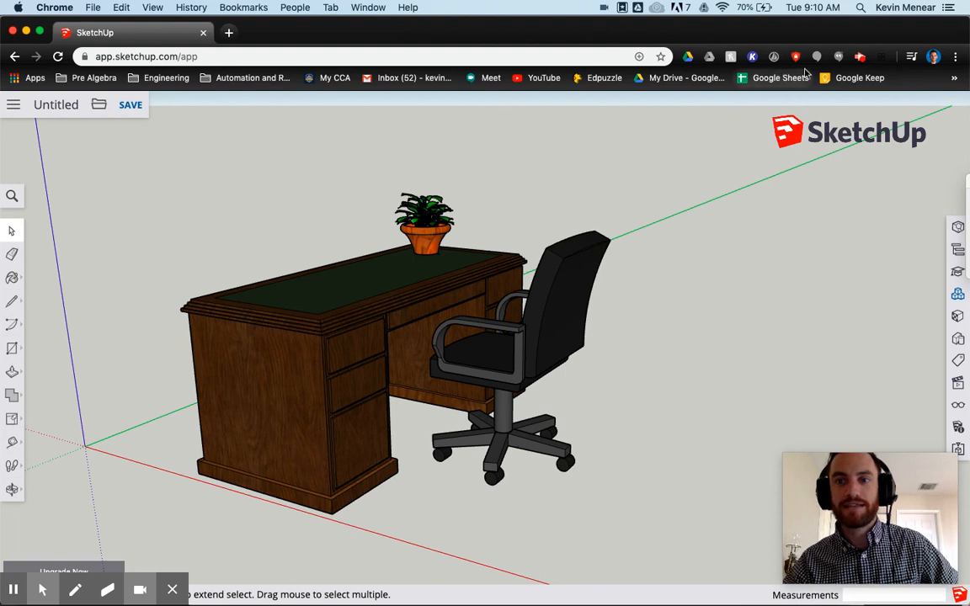
pyautogui.click(861, 57)
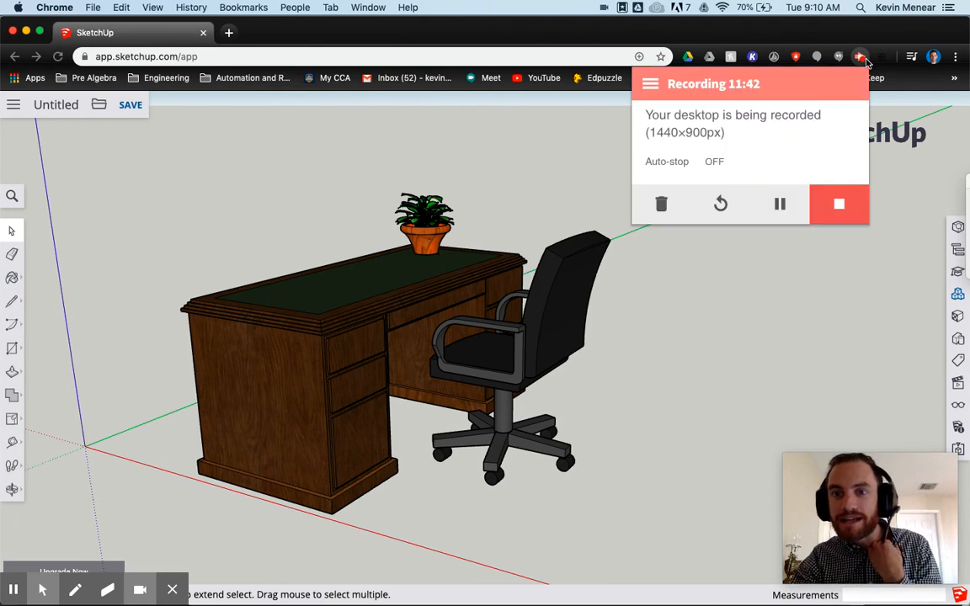